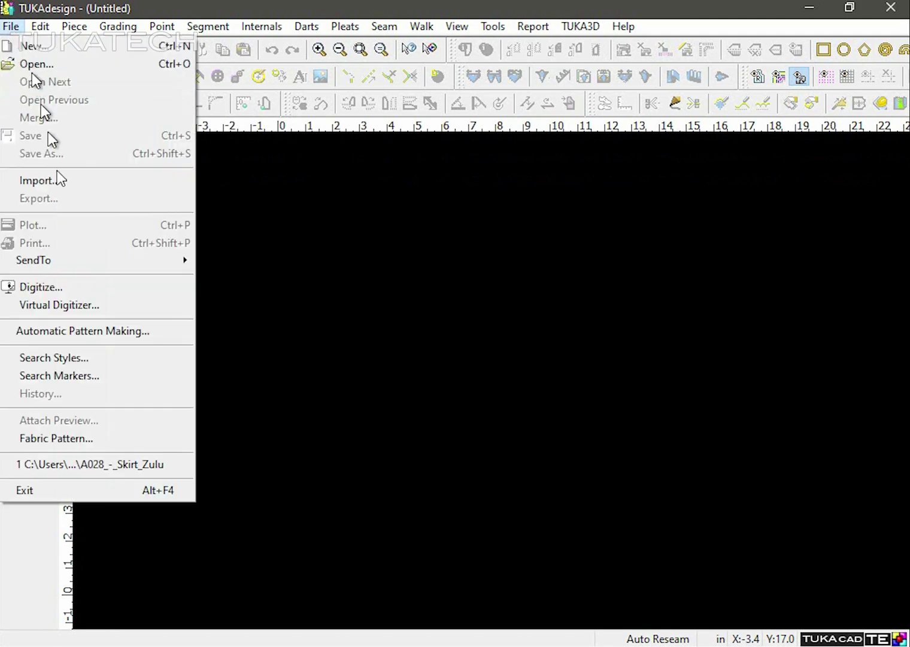
Step: Open the Virtual Digitizer and load the Pattern image as its background
{"action": "left_click", "coordinate": [85, 307]}
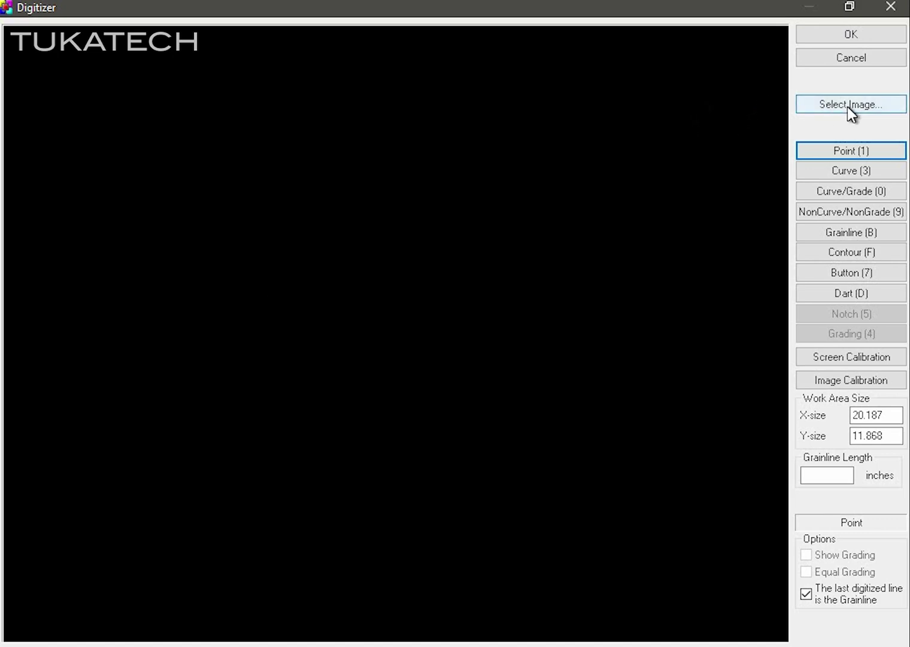
{"action": "left_click", "coordinate": [848, 107]}
{"action": "left_click", "coordinate": [329, 227]}
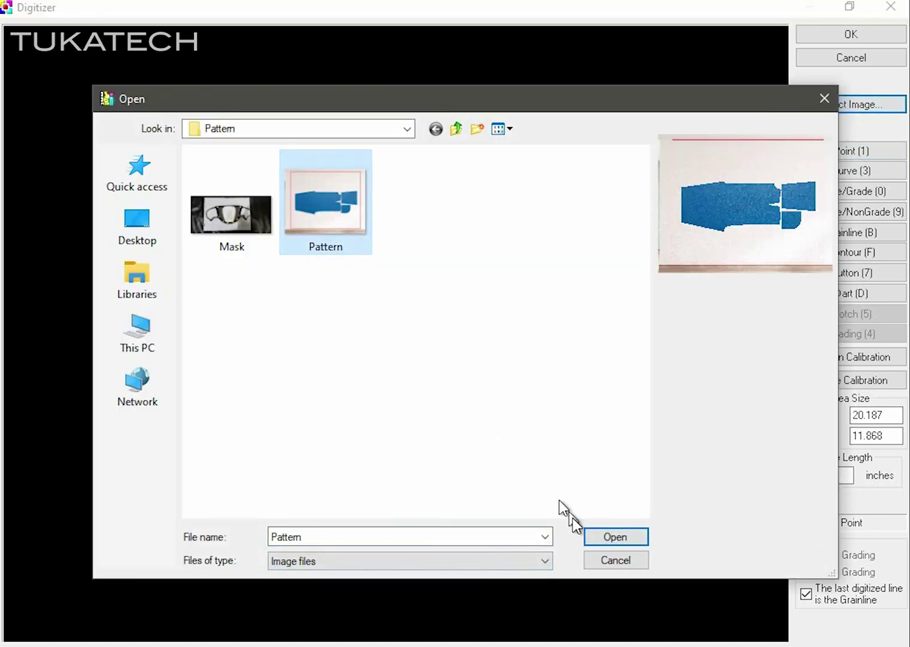
{"action": "left_click", "coordinate": [637, 539]}
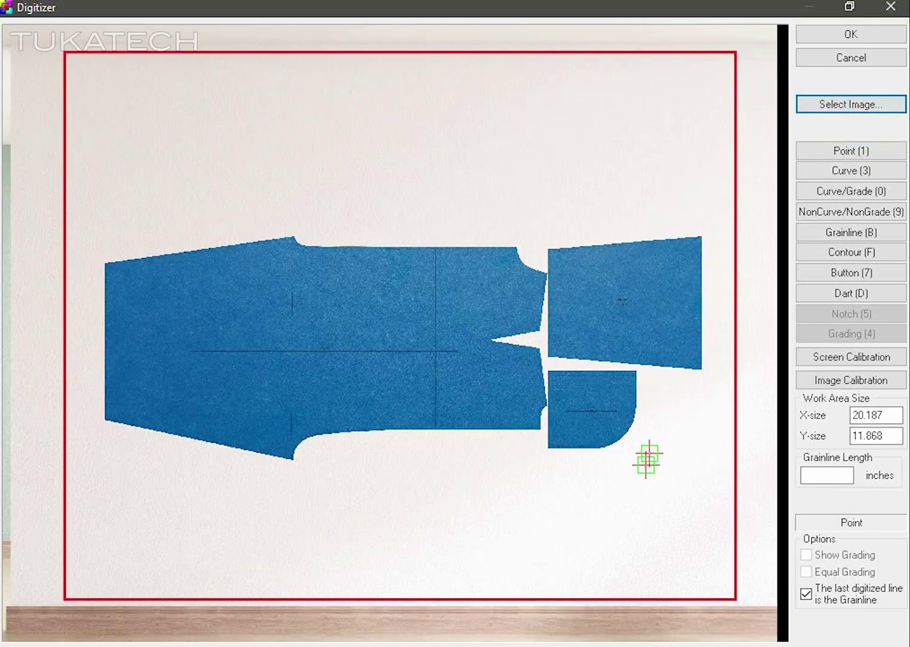
Step: Load the Mask image into the Digitizer in place of the current picture
{"action": "left_click", "coordinate": [868, 109]}
{"action": "left_click", "coordinate": [245, 204]}
{"action": "left_click", "coordinate": [611, 536]}
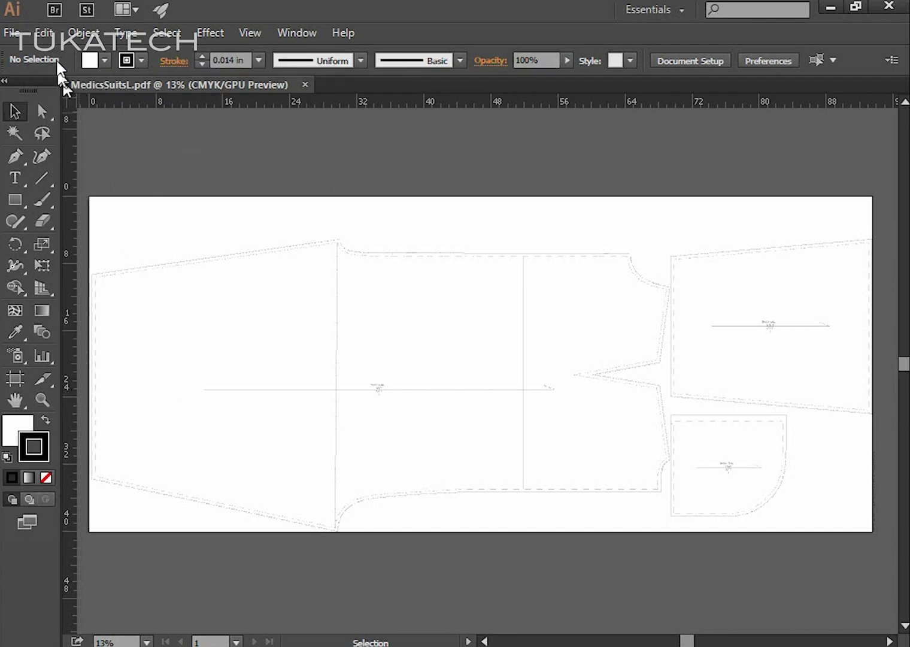
Step: Switch to Adobe Illustrator and accept the Units preferences with General, Stroke and Type in Inches
{"action": "left_click", "coordinate": [44, 33]}
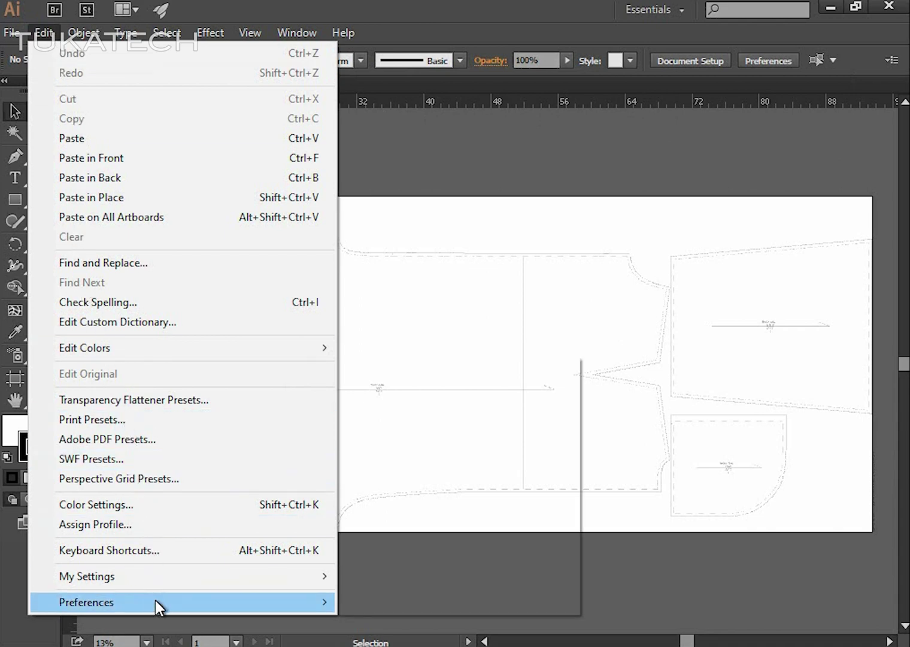
{"action": "mouse_move", "coordinate": [155, 600]}
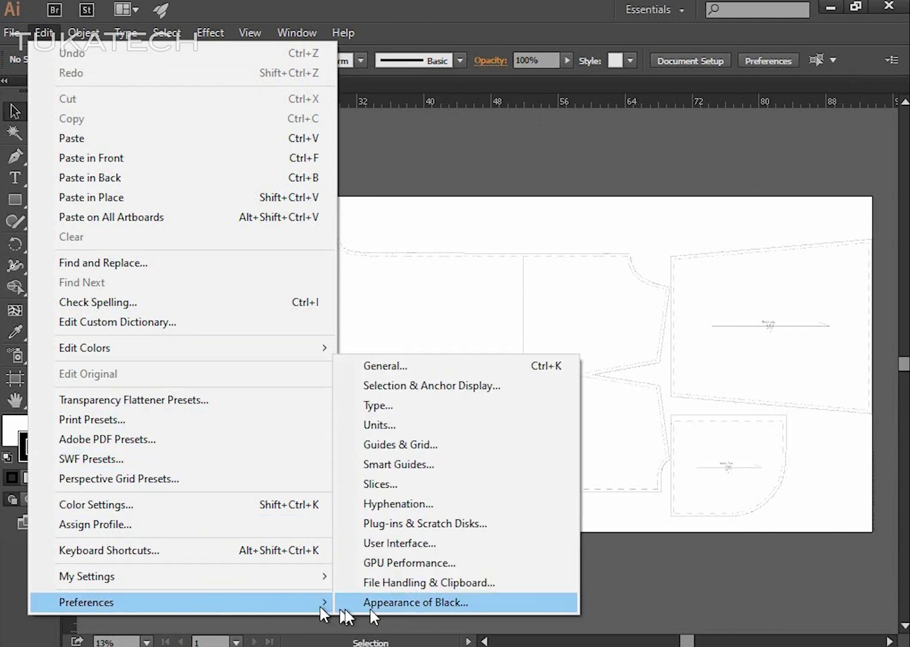
{"action": "left_click", "coordinate": [453, 425]}
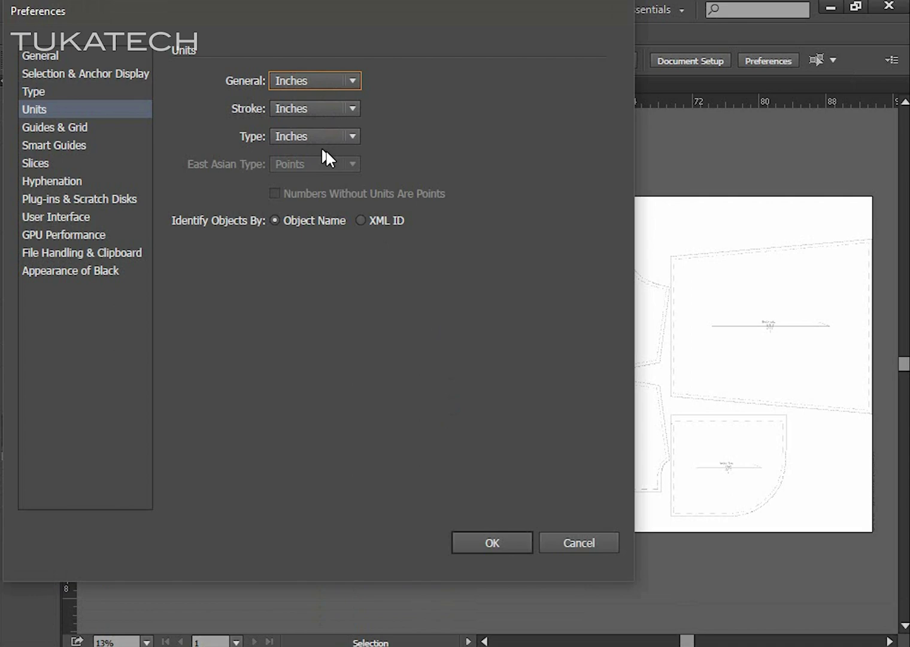
{"action": "left_click", "coordinate": [484, 539]}
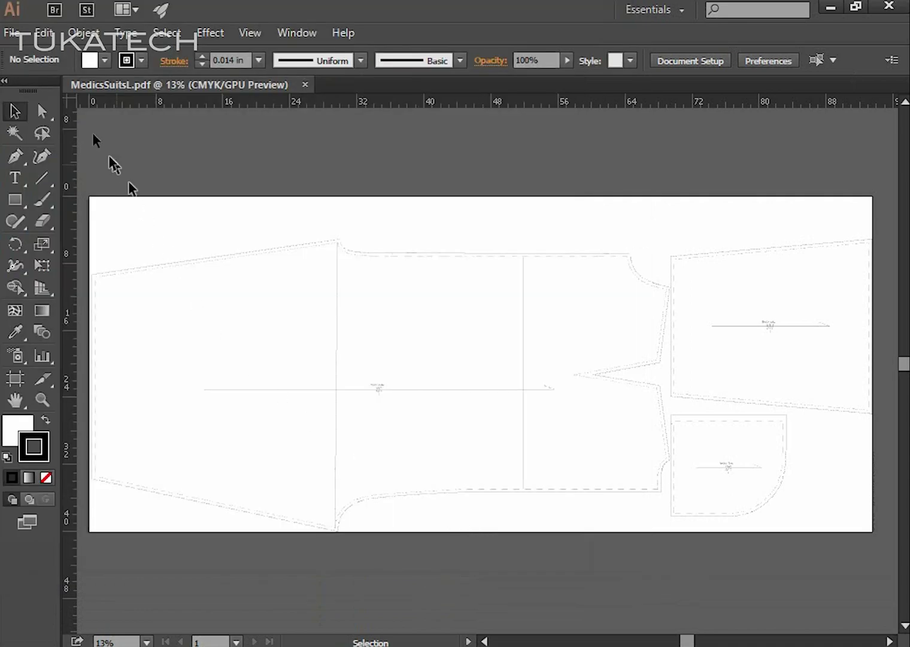
Step: Export the pattern drawing as MedicsSuitsL.dxf in AutoCAD 2010/2011/2012 format with a scale of 1 inch = 1 unit
{"action": "left_click", "coordinate": [18, 33]}
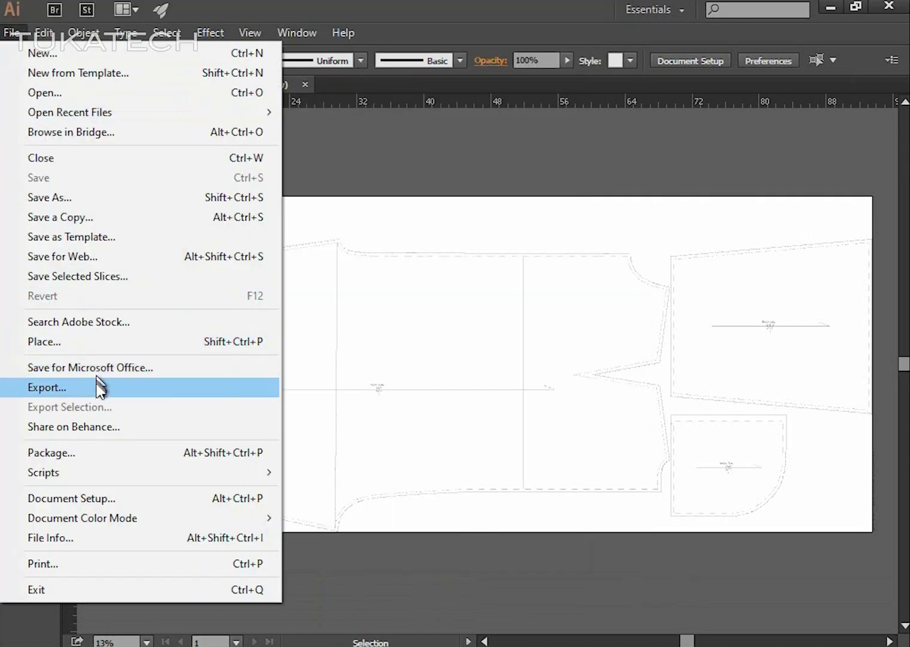
{"action": "left_click", "coordinate": [99, 391]}
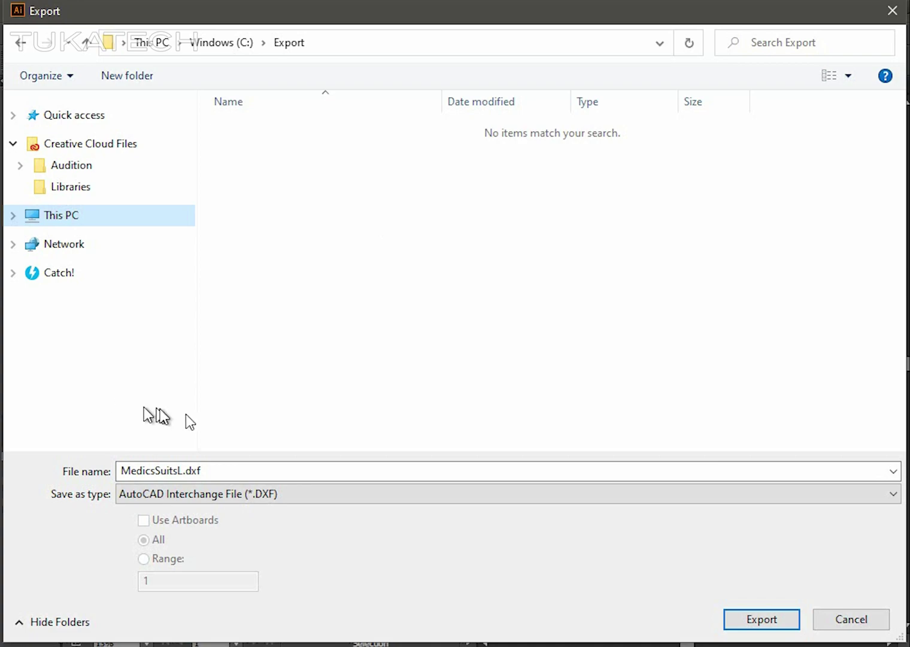
{"action": "left_click", "coordinate": [772, 623]}
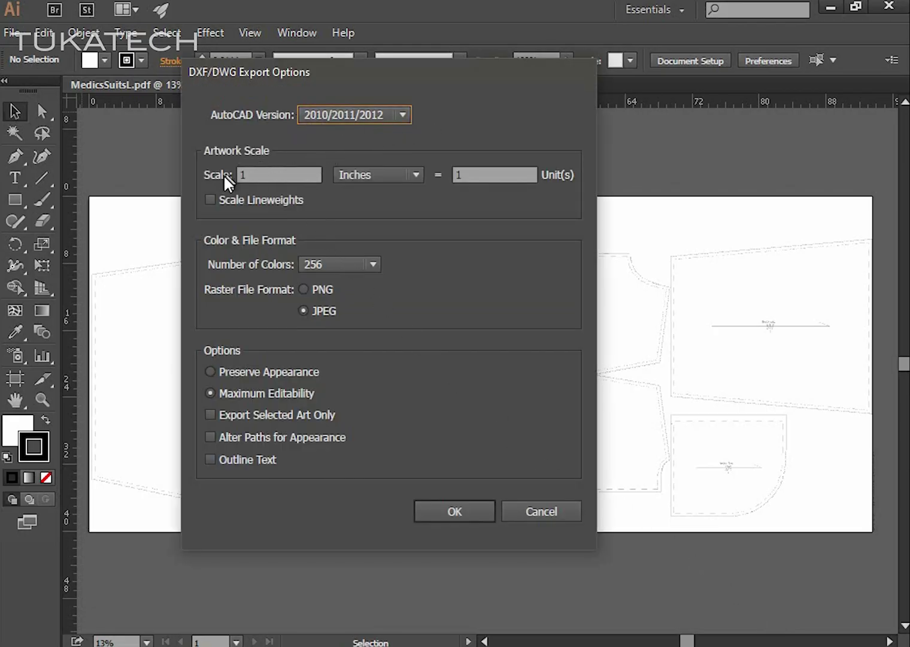
{"action": "left_click", "coordinate": [281, 173]}
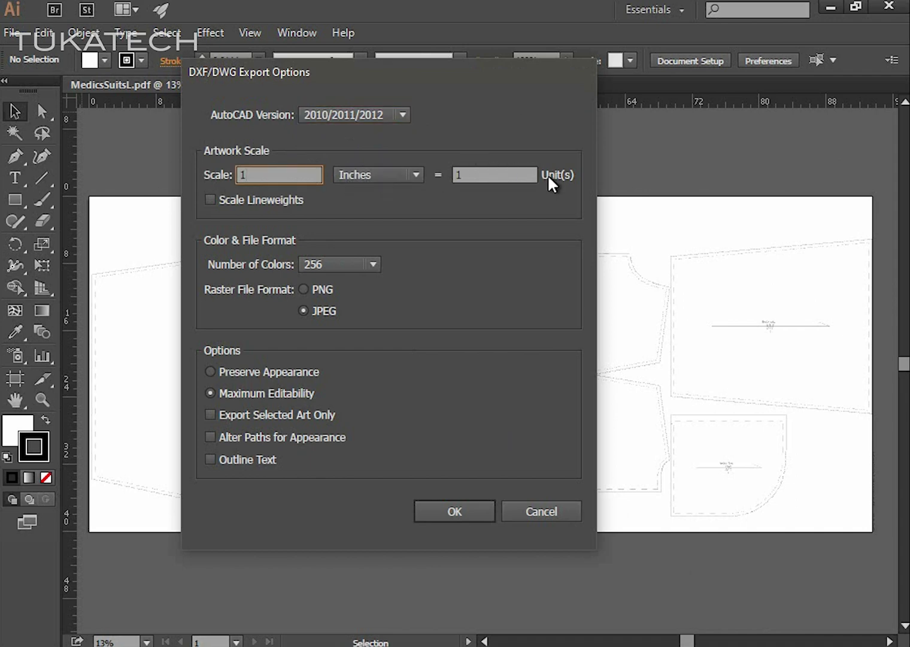
{"action": "left_click", "coordinate": [452, 511]}
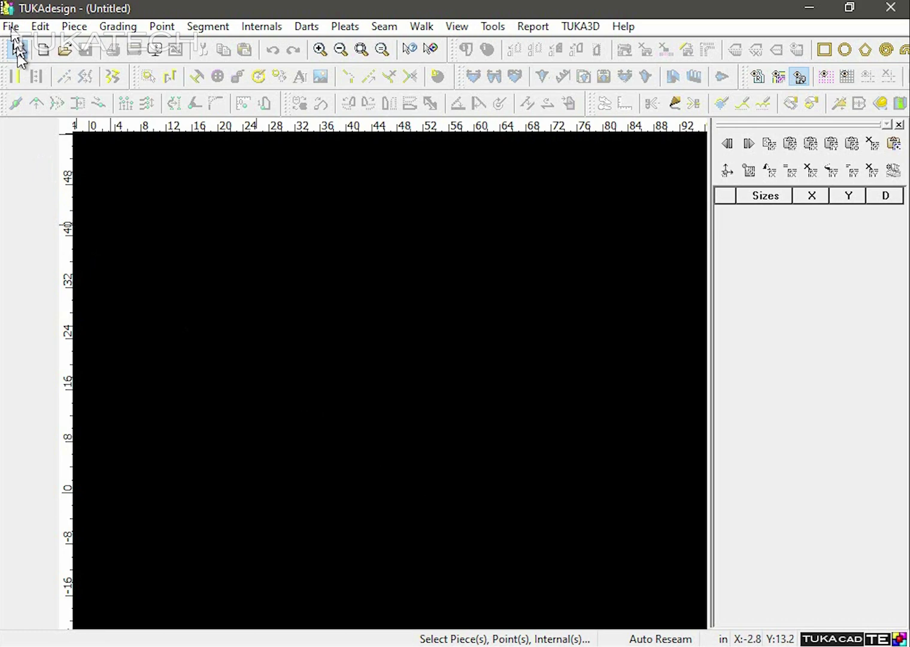
Step: Switch to TUKAdesign and import MedicsSuitsL.dxf in DXF AI format with working units in Inches and scale factor 1
{"action": "left_click", "coordinate": [10, 26]}
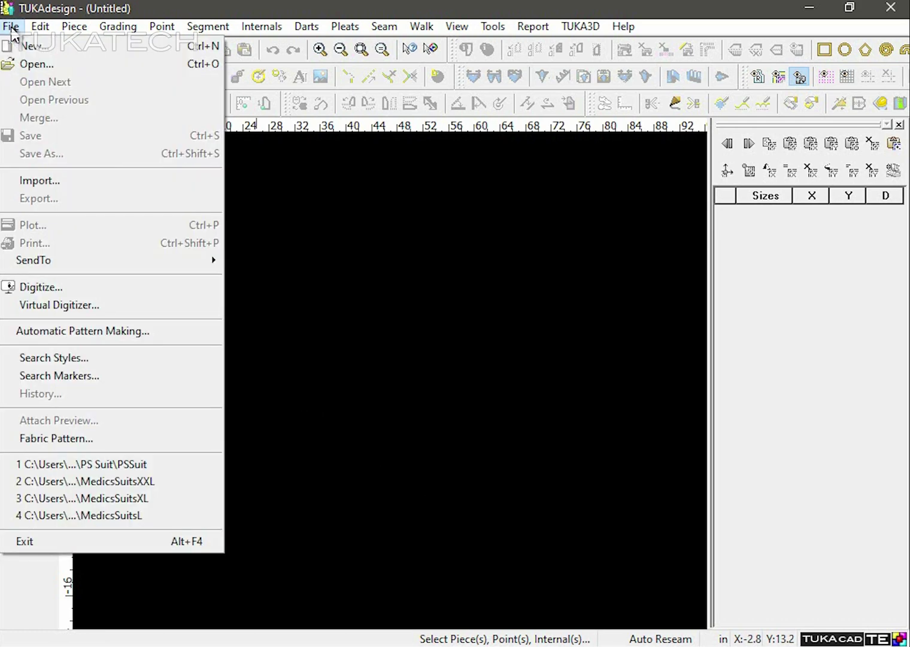
{"action": "left_click", "coordinate": [65, 178]}
{"action": "left_click", "coordinate": [553, 256]}
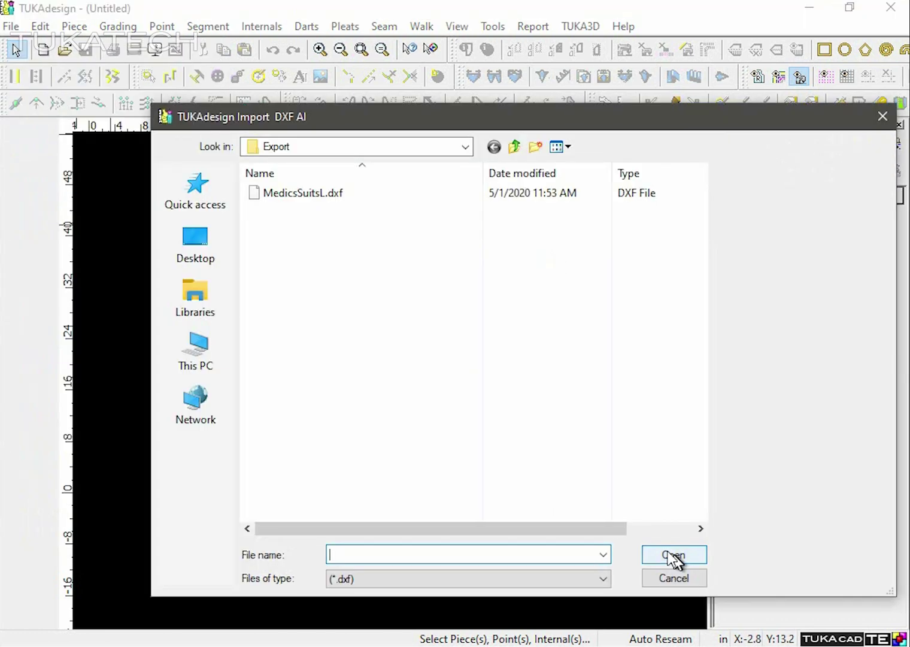
{"action": "left_click", "coordinate": [317, 192]}
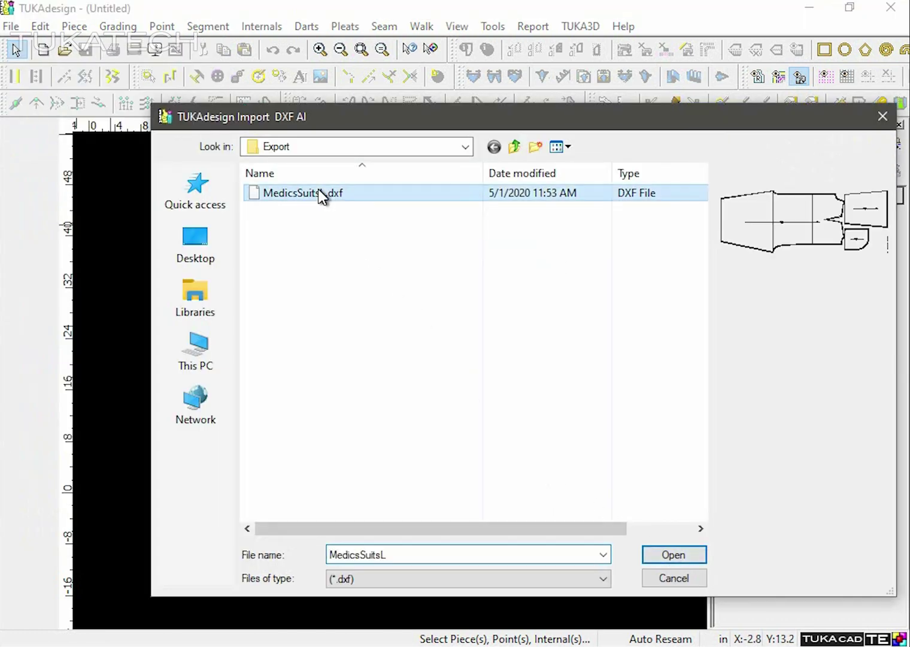
{"action": "left_click", "coordinate": [674, 554]}
{"action": "left_click", "coordinate": [463, 297]}
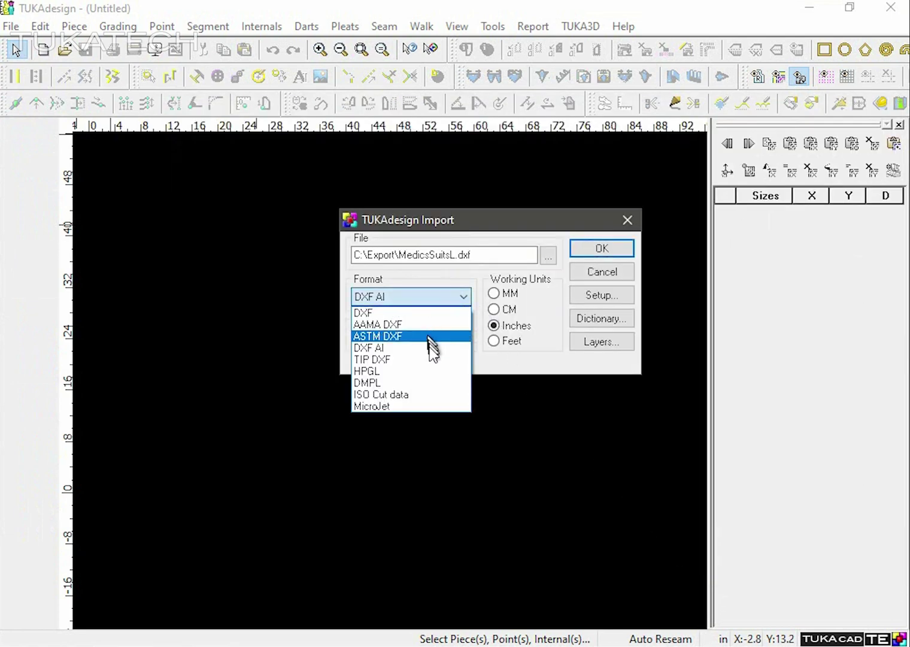
{"action": "left_click", "coordinate": [402, 348]}
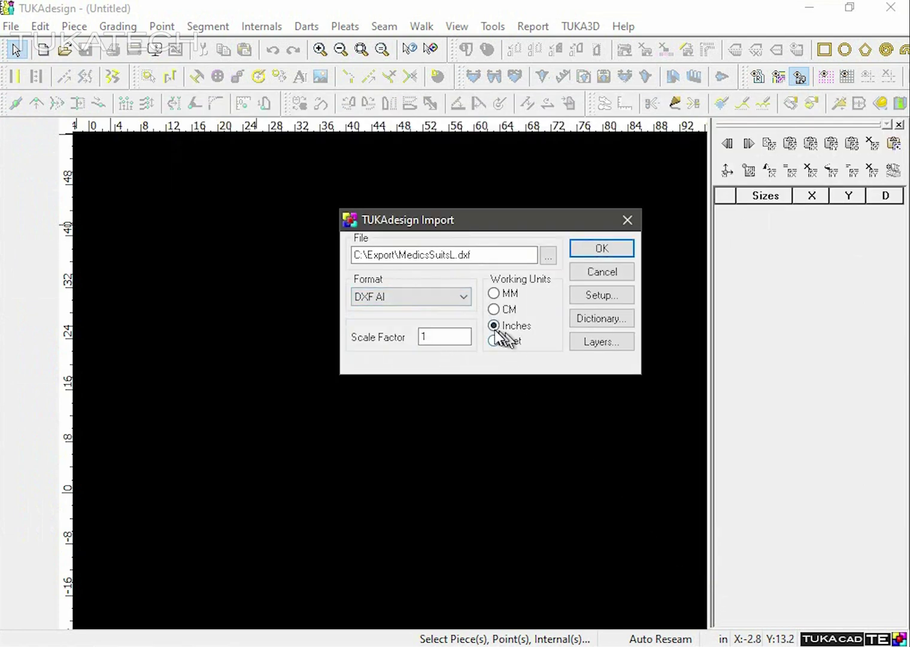
{"action": "left_click", "coordinate": [602, 249]}
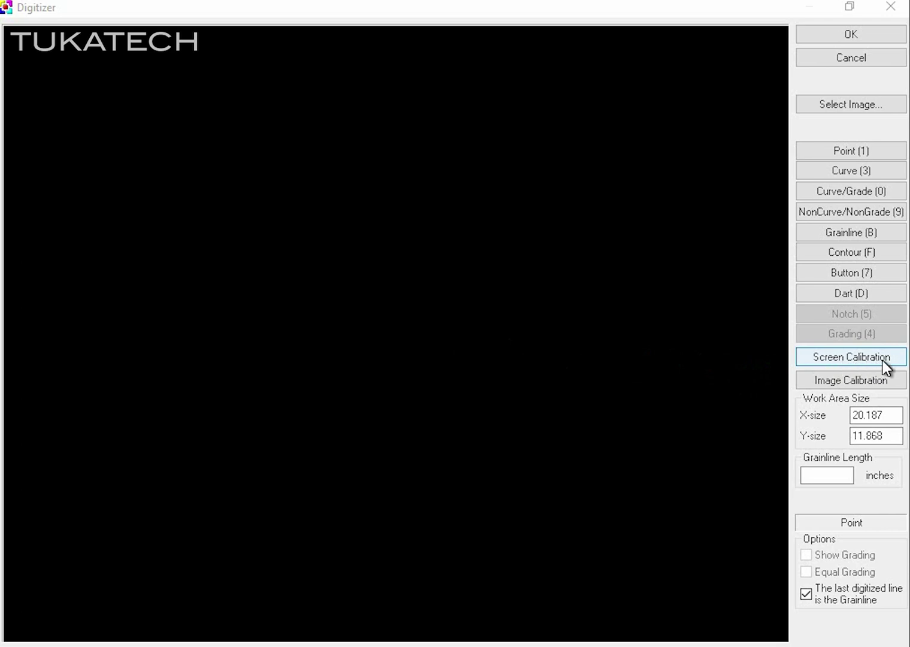
Step: Restore the Digitizer window from full size and move it from the laptop onto the external TV display
{"action": "left_click", "coordinate": [825, 476]}
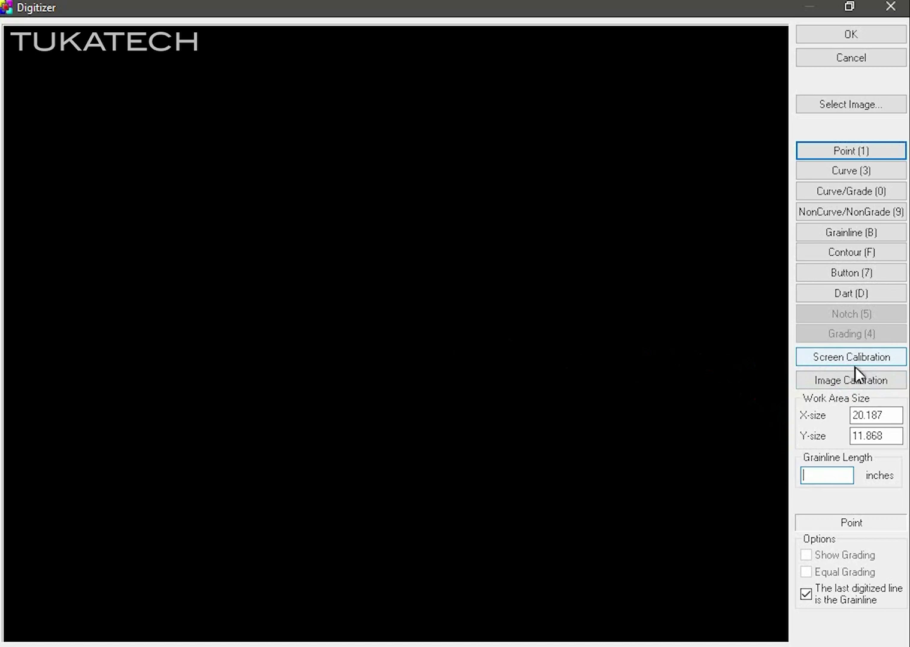
{"action": "left_click", "coordinate": [850, 7]}
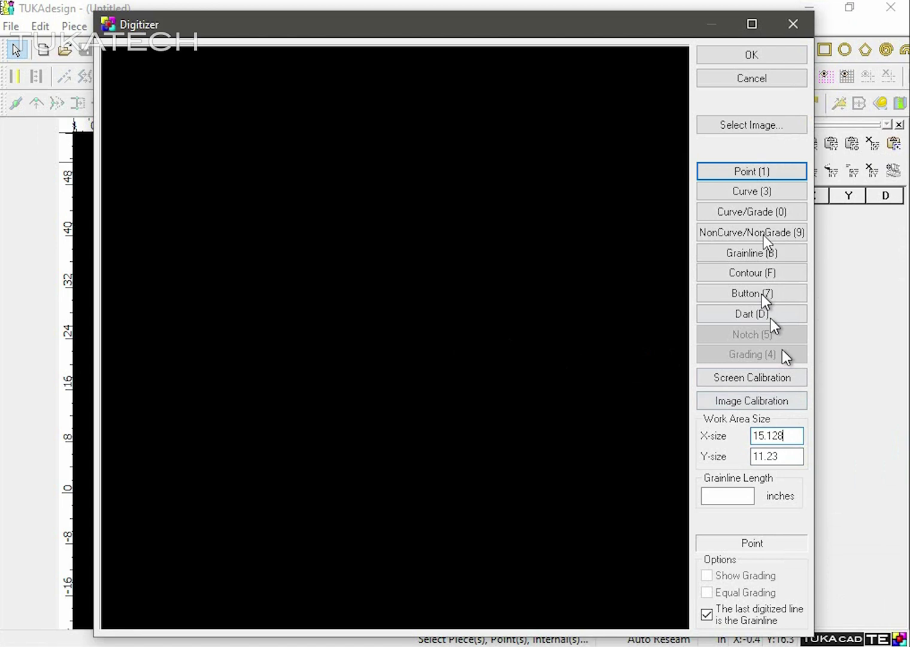
{"action": "left_click", "coordinate": [752, 24]}
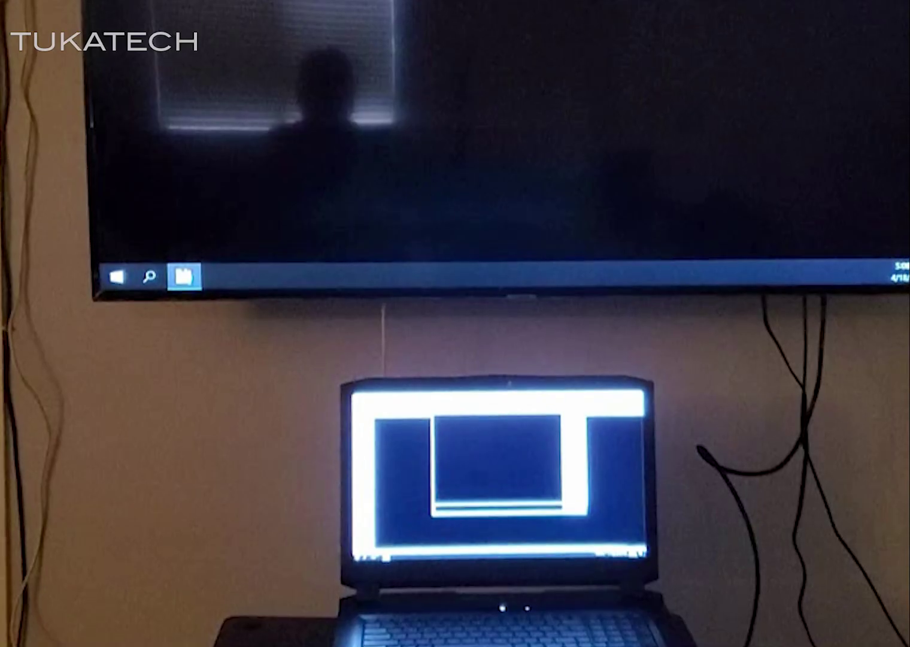
{"action": "left_click_drag", "start_coordinate": [584, 284], "coordinate": [572, 11]}
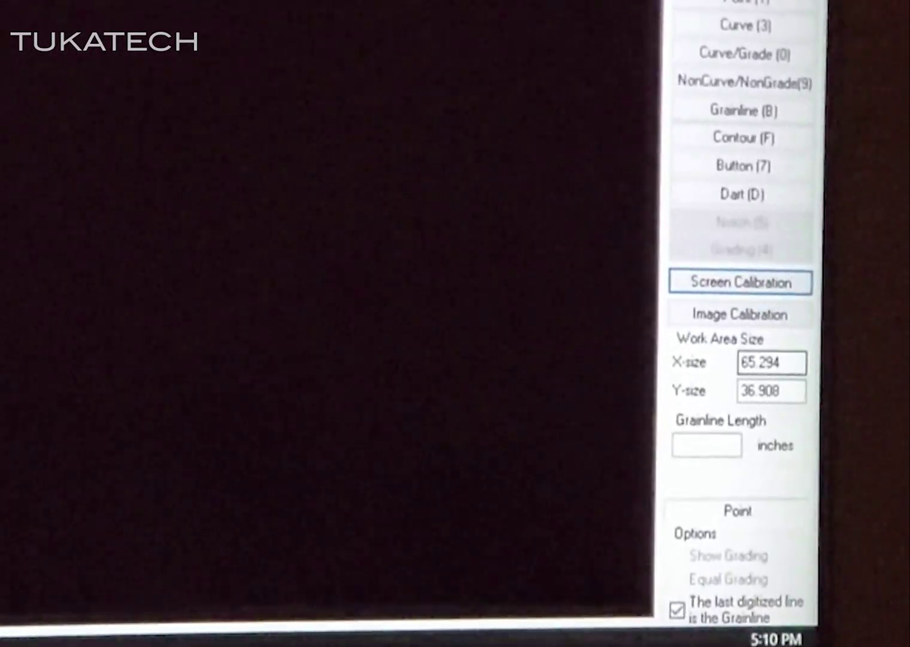
Step: Set the Digitizer's work area size to 42.125 for X and 23.75 for Y
{"action": "left_click_drag", "start_coordinate": [800, 358], "coordinate": [696, 366]}
{"action": "type", "text": "42.125"}
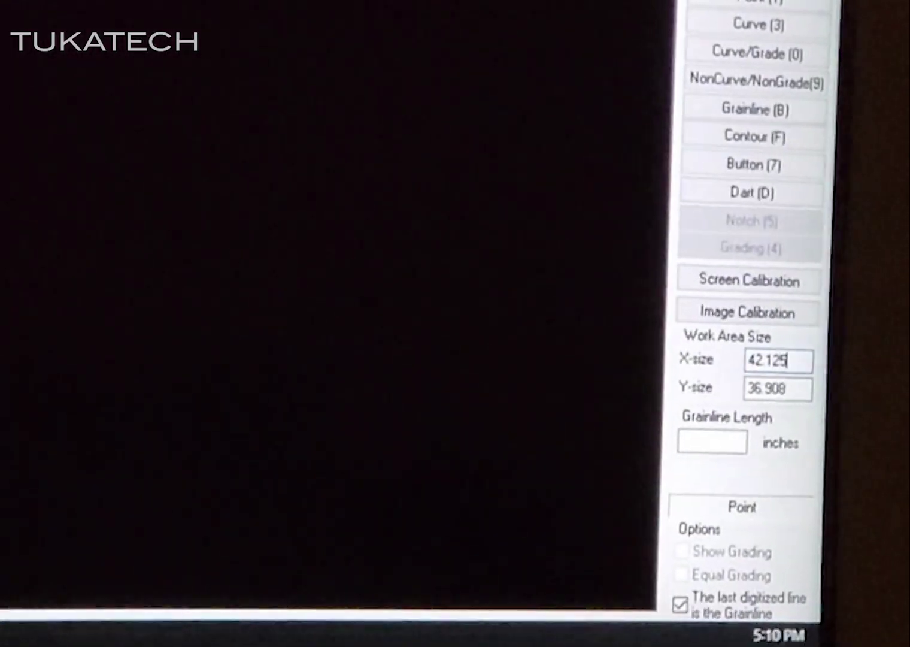
{"action": "left_click_drag", "start_coordinate": [806, 376], "coordinate": [700, 379]}
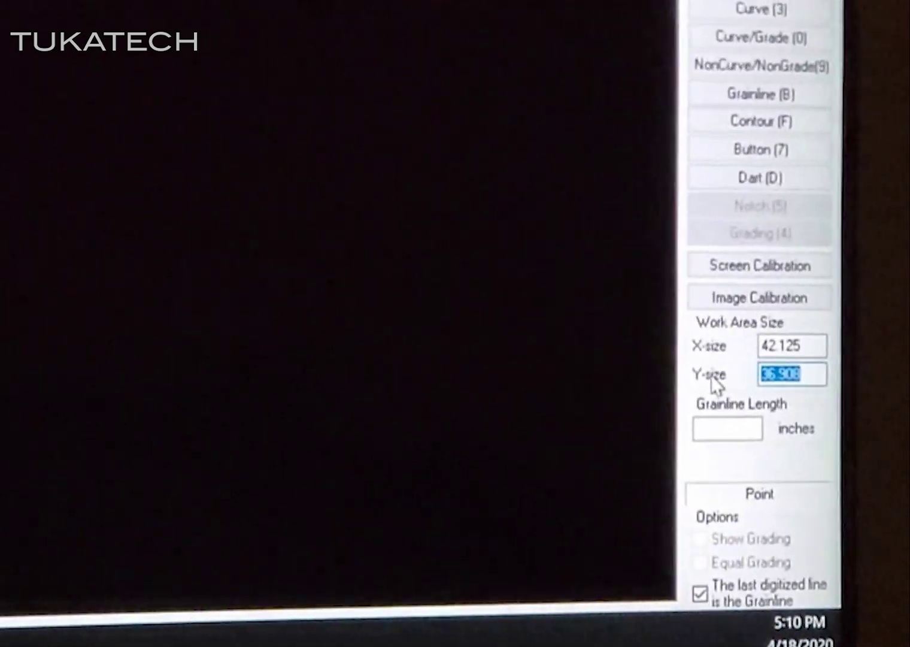
{"action": "type", "text": "23.75"}
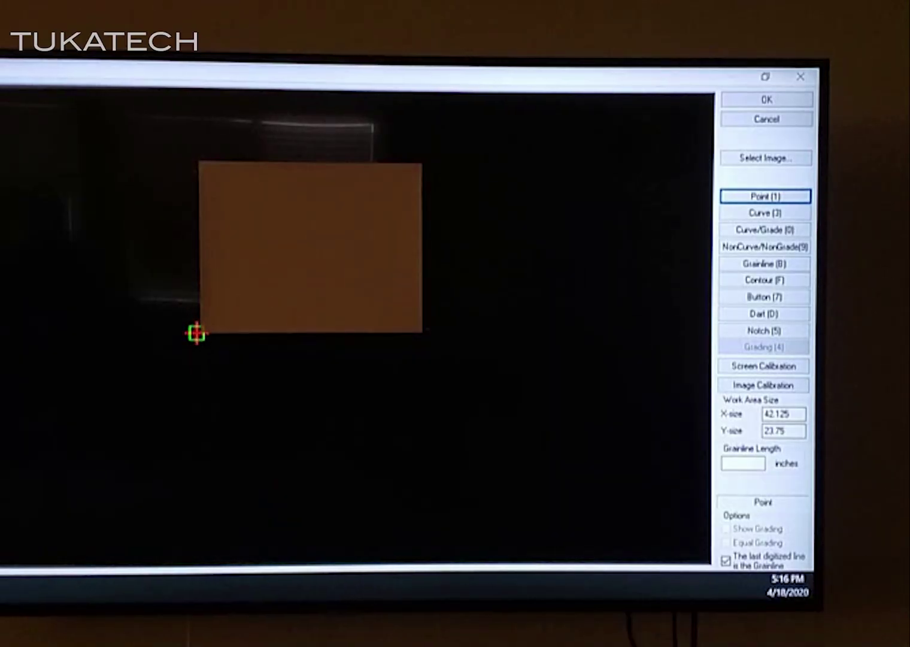
Step: Digitize the rectangular pattern piece with a point at each of its four corners, and accept the outline
{"action": "left_click", "coordinate": [202, 331]}
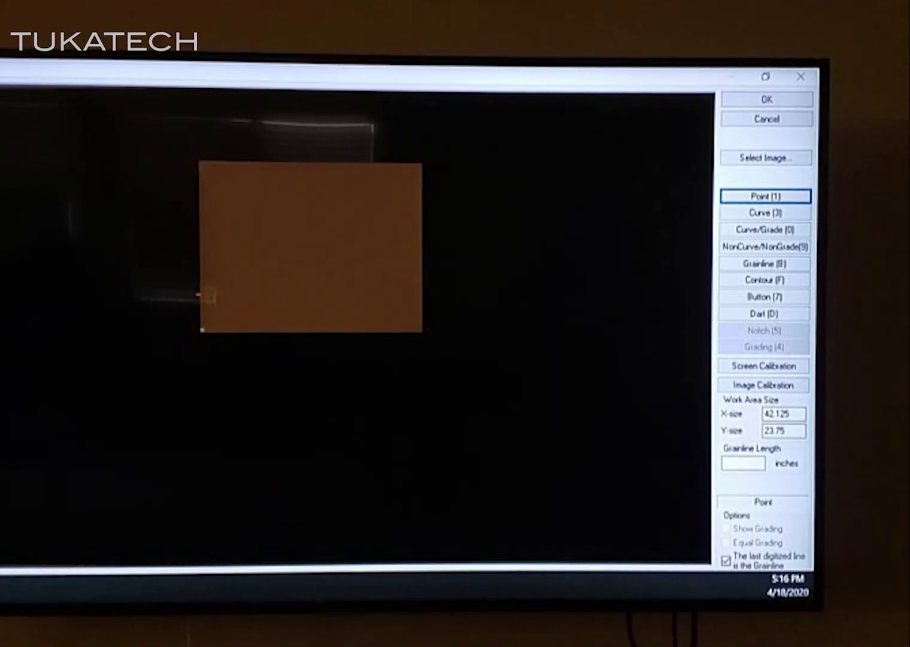
{"action": "left_click", "coordinate": [199, 162]}
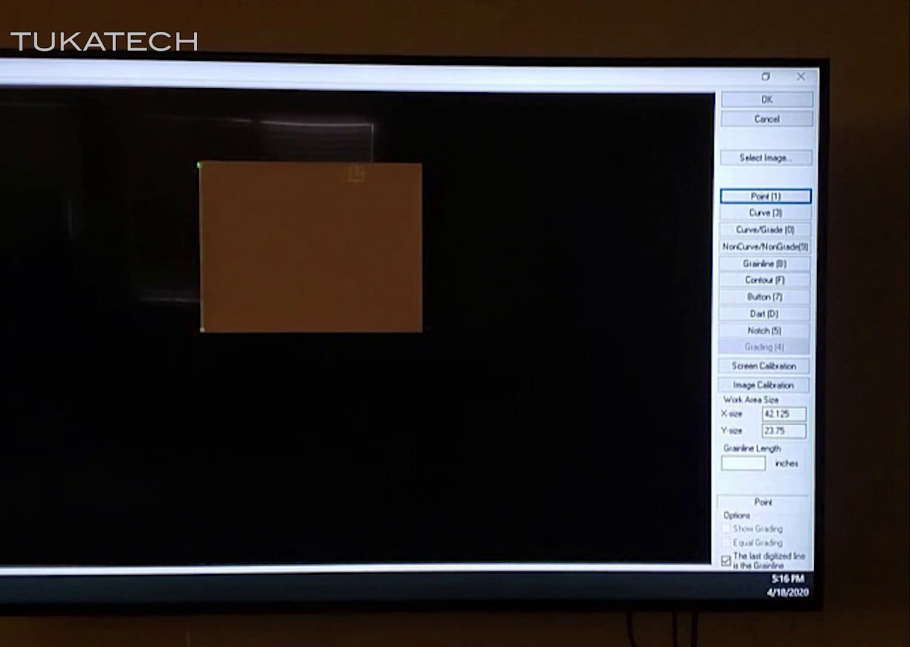
{"action": "left_click", "coordinate": [424, 165]}
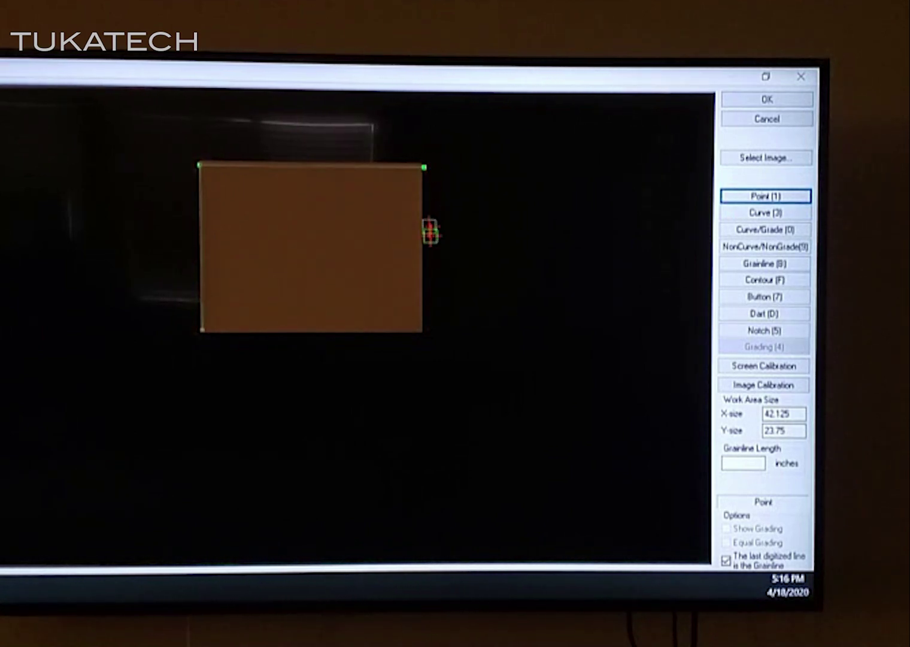
{"action": "left_click", "coordinate": [425, 334]}
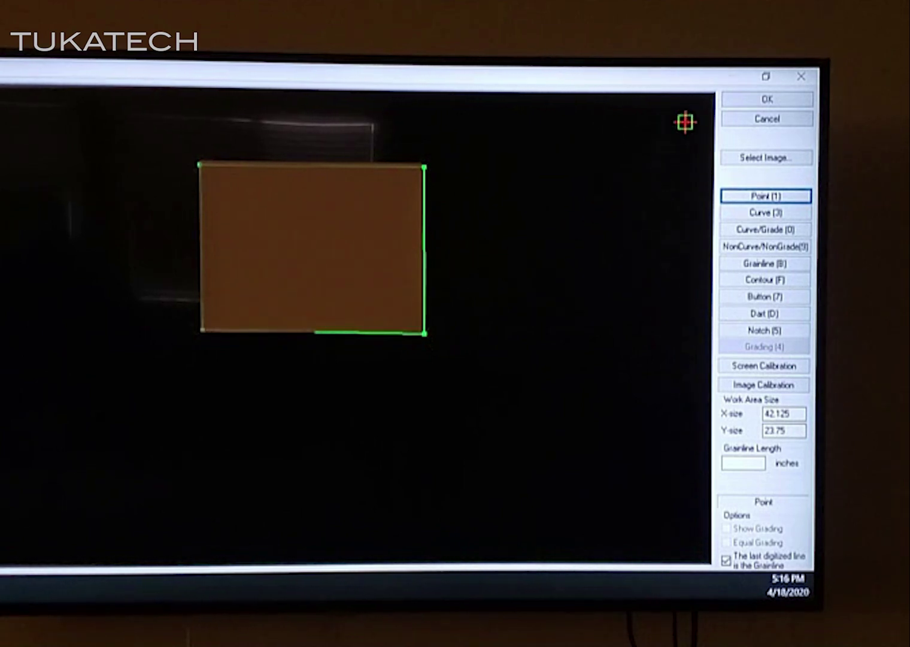
{"action": "left_click", "coordinate": [742, 107]}
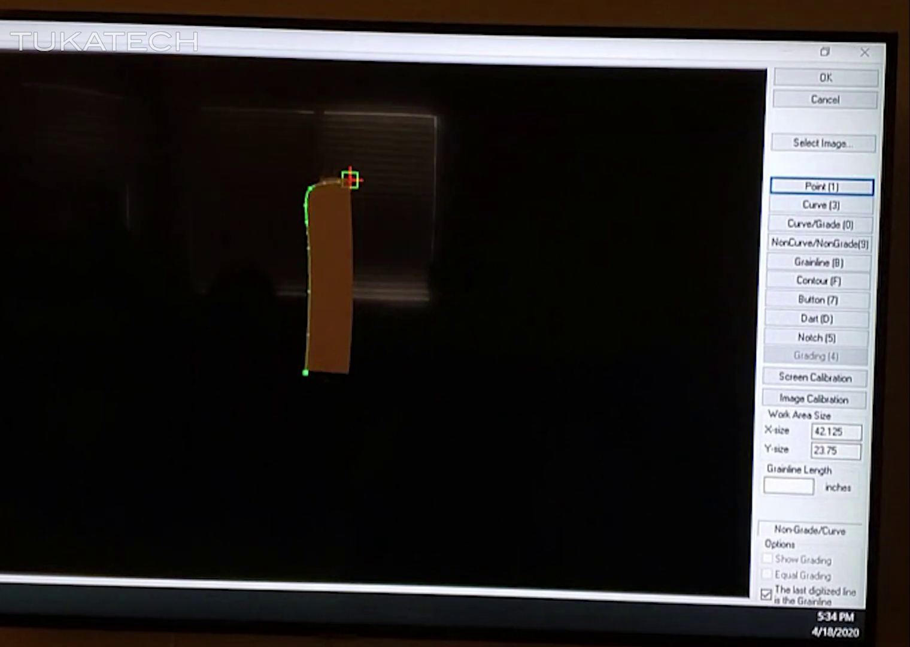
Step: Digitize the right edge of the narrow curved piece with eight points from its upper corner down to its lower corner
{"action": "left_click", "coordinate": [351, 180]}
{"action": "left_click", "coordinate": [352, 212]}
{"action": "left_click", "coordinate": [354, 238]}
{"action": "left_click", "coordinate": [353, 265]}
{"action": "left_click", "coordinate": [354, 290]}
{"action": "left_click", "coordinate": [353, 321]}
{"action": "left_click", "coordinate": [351, 347]}
{"action": "left_click", "coordinate": [348, 377]}
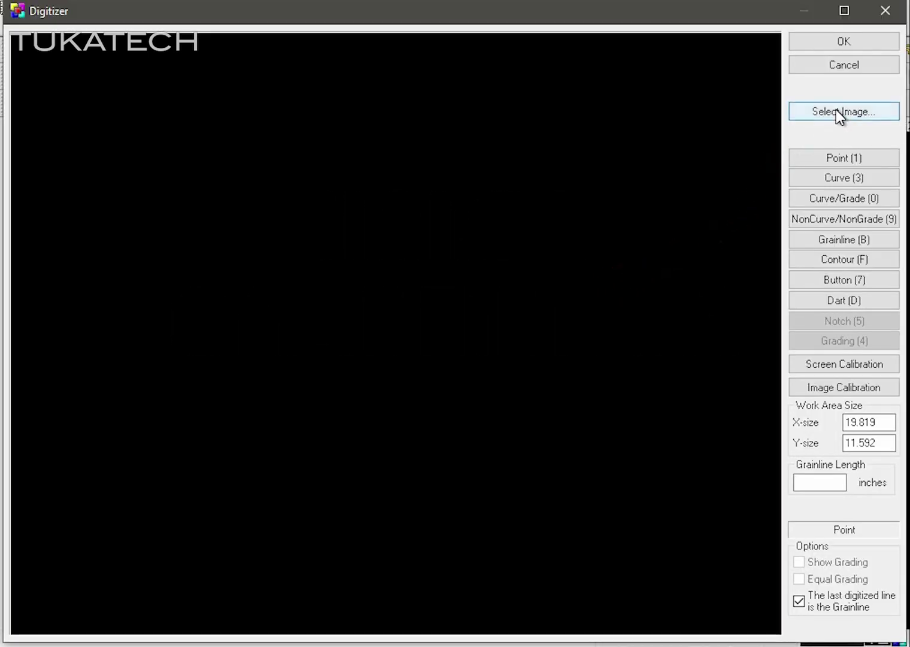
Step: Load the Pattern image with the blue pattern pieces into the empty Digitizer work area
{"action": "left_click", "coordinate": [836, 110]}
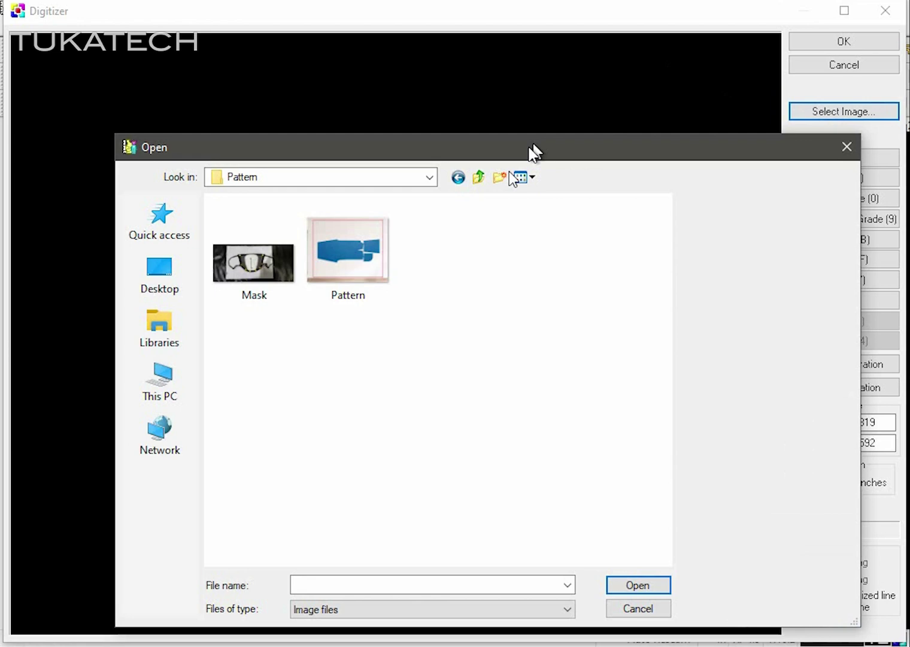
{"action": "left_click", "coordinate": [368, 259]}
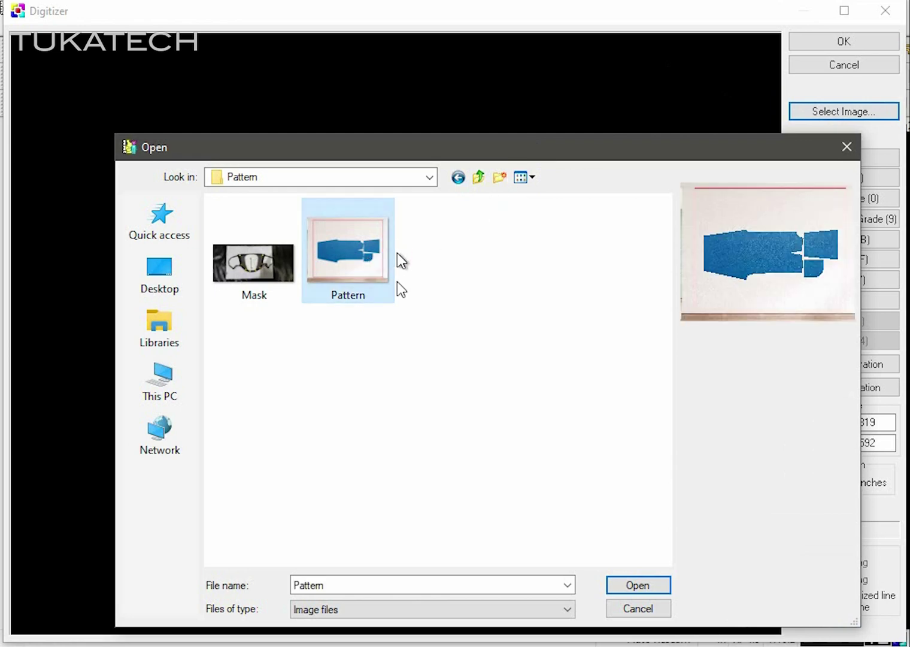
{"action": "left_click", "coordinate": [616, 589]}
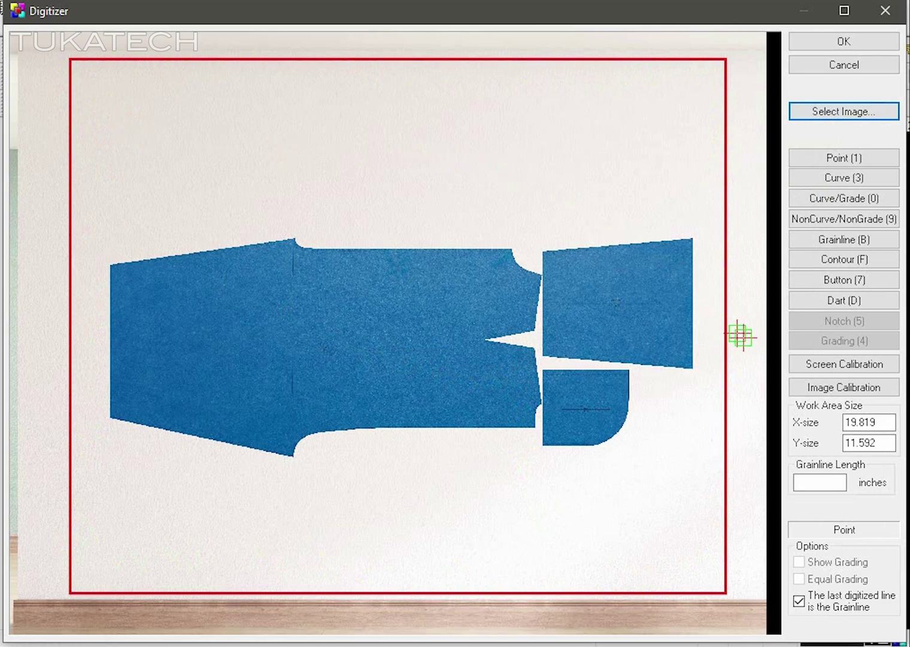
Step: Calibrate the Pattern image using all four corners of the red frame around the blue pieces
{"action": "left_click", "coordinate": [848, 390]}
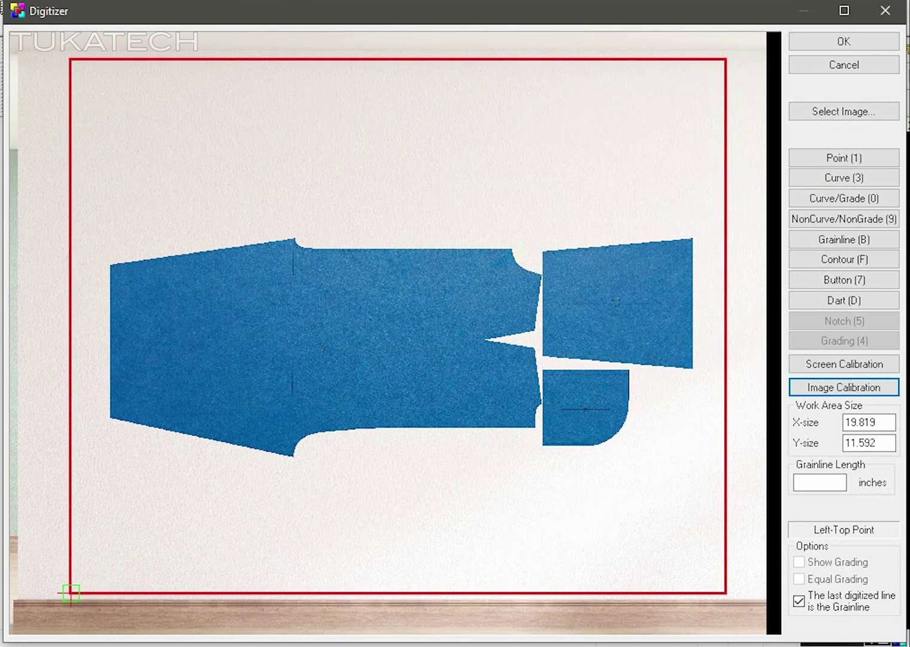
{"action": "left_click", "coordinate": [71, 58]}
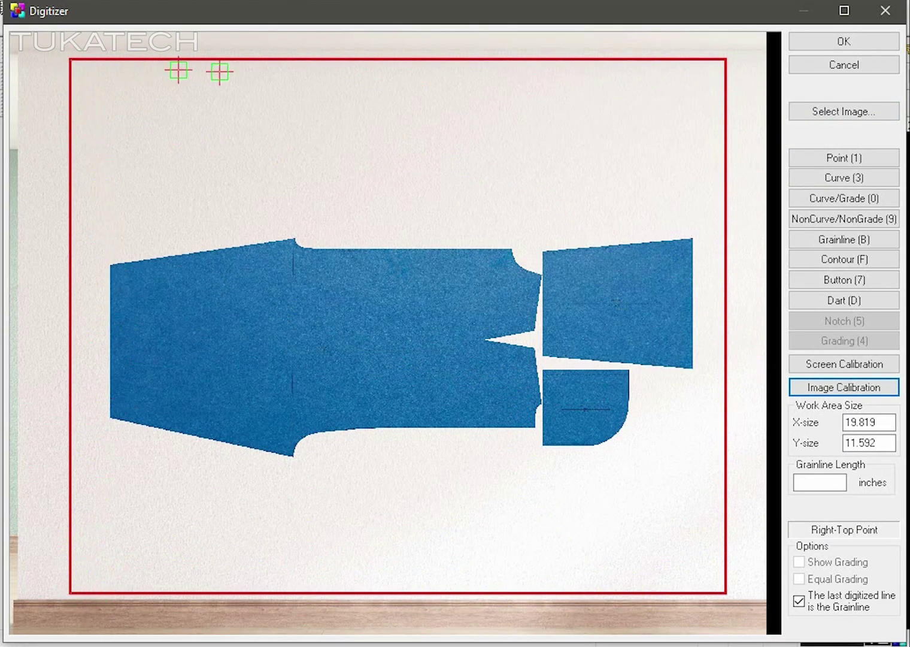
{"action": "left_click", "coordinate": [727, 59]}
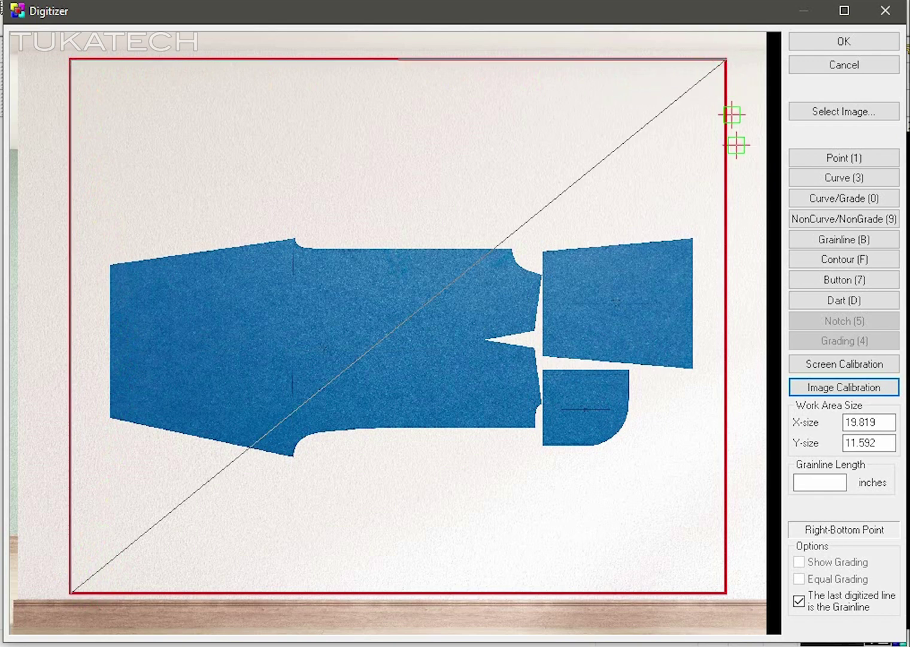
{"action": "left_click", "coordinate": [727, 593]}
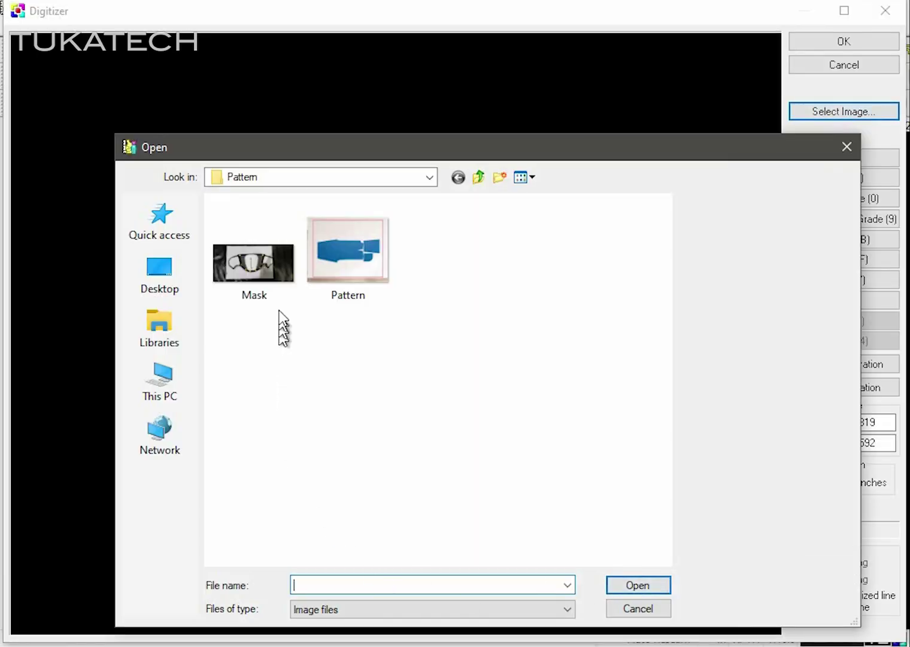
Step: Load the Mask image from the Pattern folder into the Digitizer work area
{"action": "left_click", "coordinate": [255, 264]}
{"action": "left_click", "coordinate": [636, 585]}
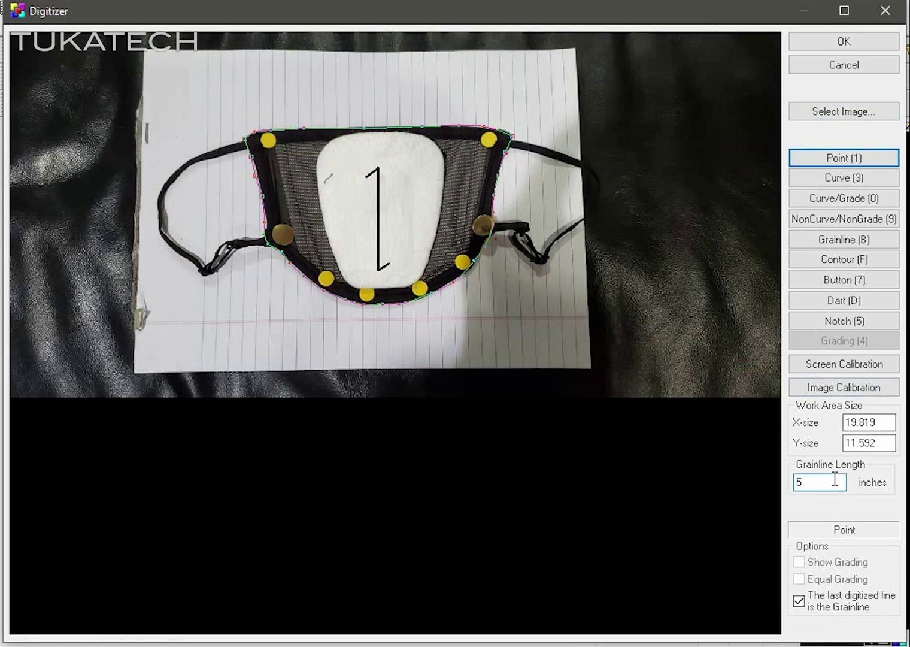
Step: Digitize the 5-inch grainline along the vertical line marked on the mask, from its upper to its lower end, and start Image Calibration
{"action": "left_click", "coordinate": [848, 240]}
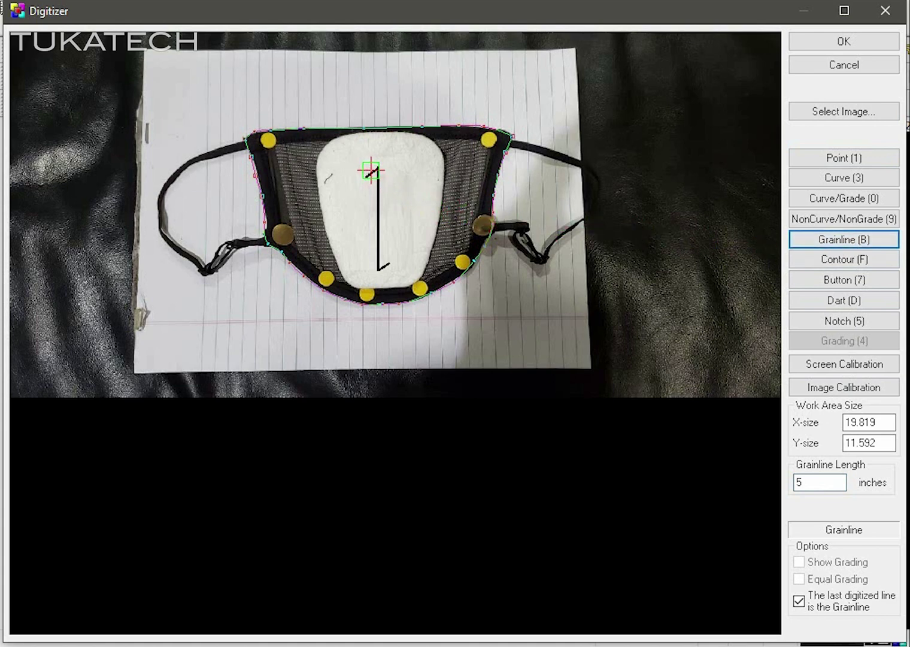
{"action": "left_click", "coordinate": [378, 168]}
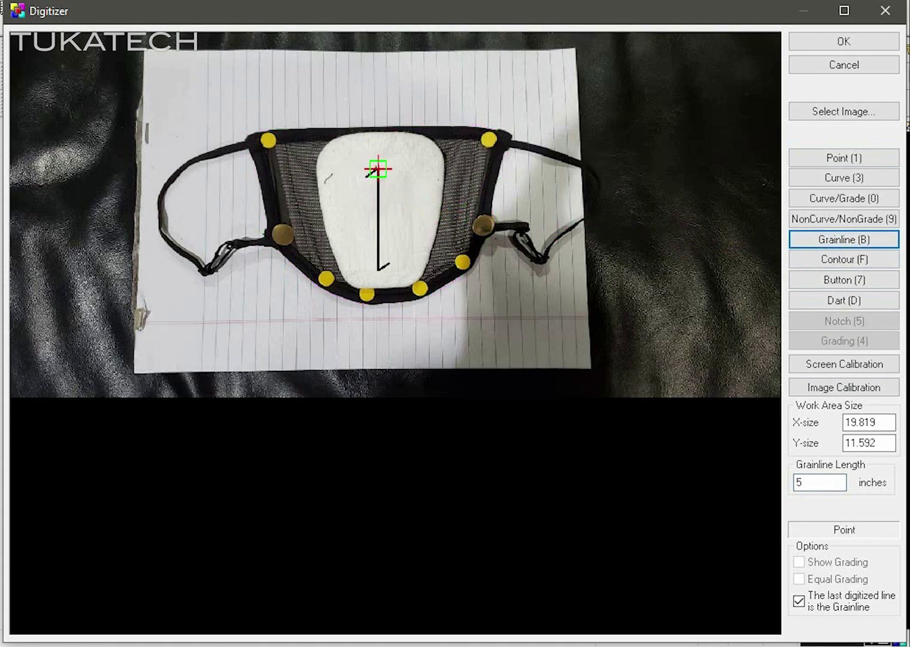
{"action": "left_click", "coordinate": [377, 269]}
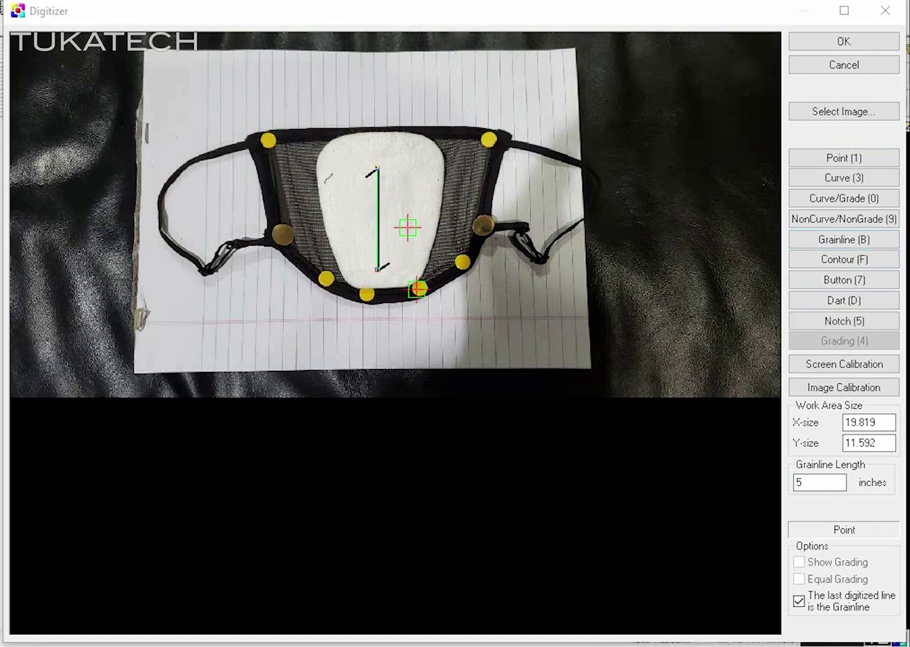
{"action": "left_click", "coordinate": [850, 388]}
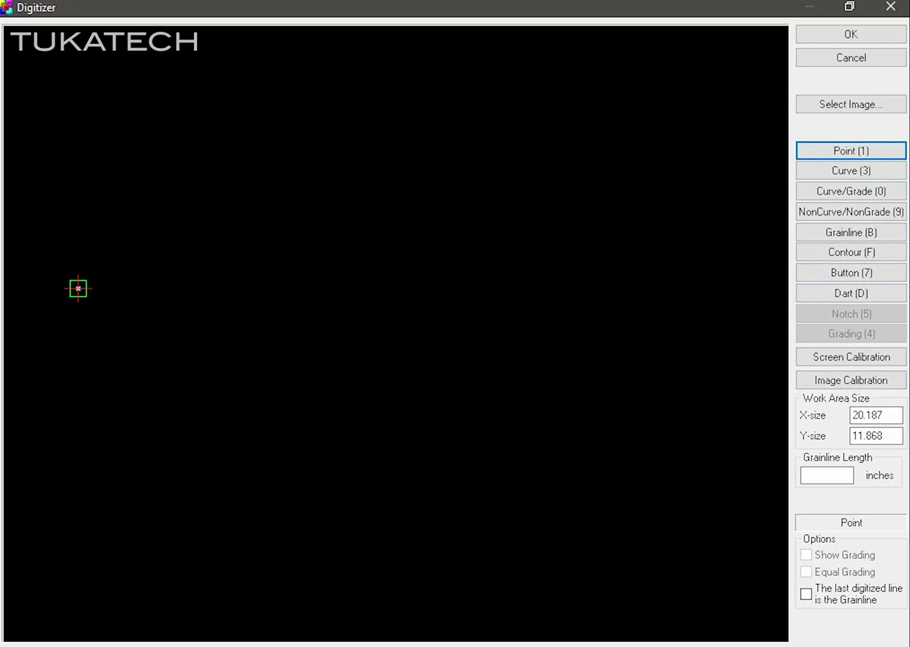
Step: Continue the new outline with seven straight points, going clockwise over the top and down to the lower right
{"action": "left_click", "coordinate": [149, 163]}
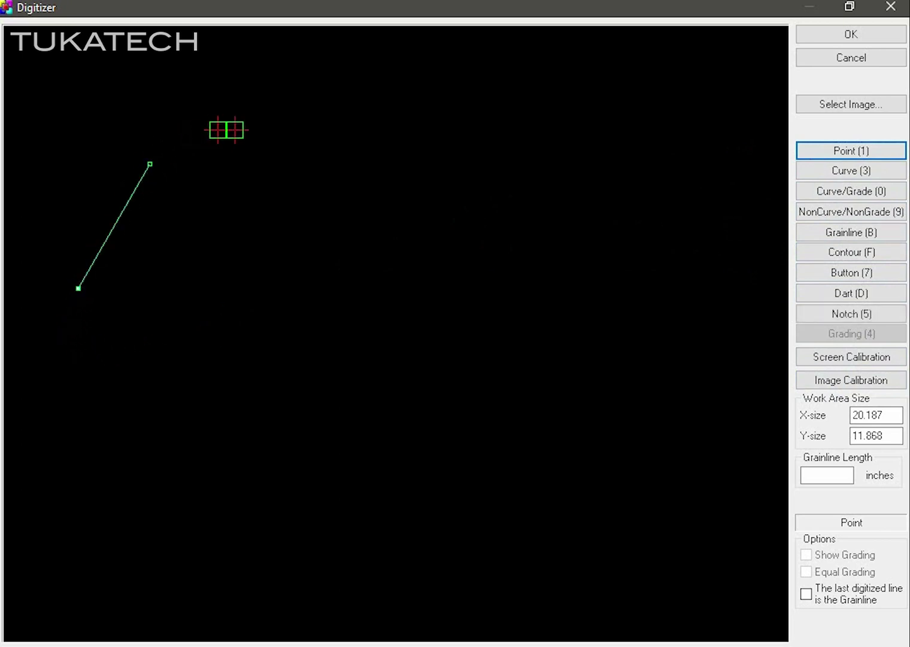
{"action": "left_click", "coordinate": [257, 129]}
{"action": "left_click", "coordinate": [411, 117]}
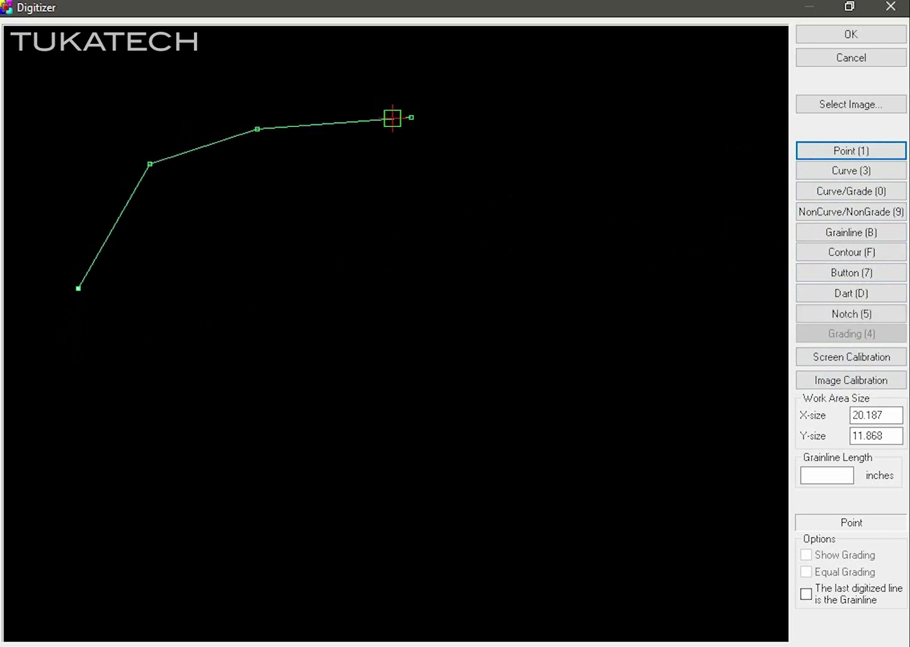
{"action": "left_click", "coordinate": [554, 119]}
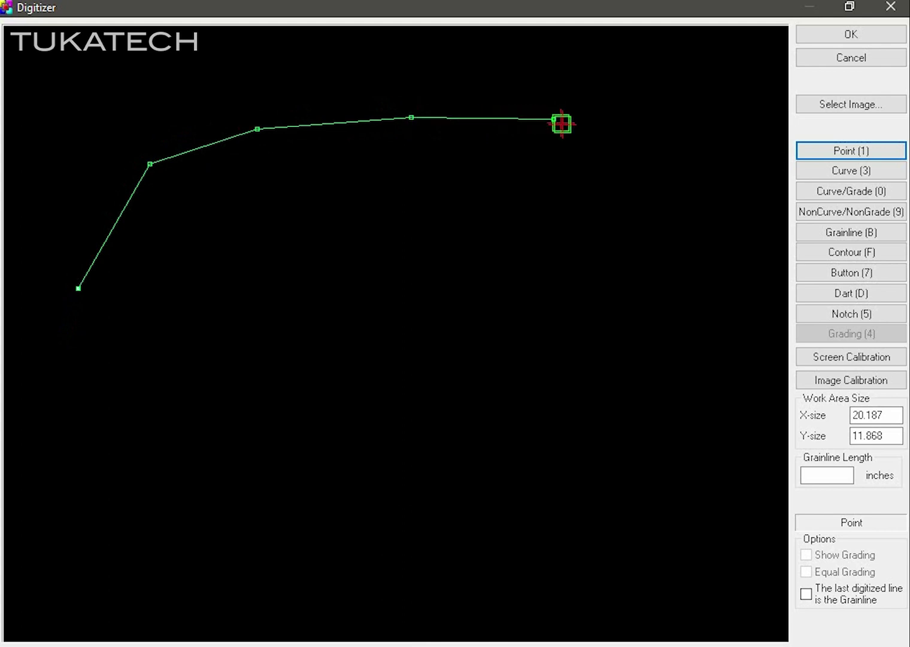
{"action": "left_click", "coordinate": [610, 201]}
{"action": "left_click", "coordinate": [619, 342]}
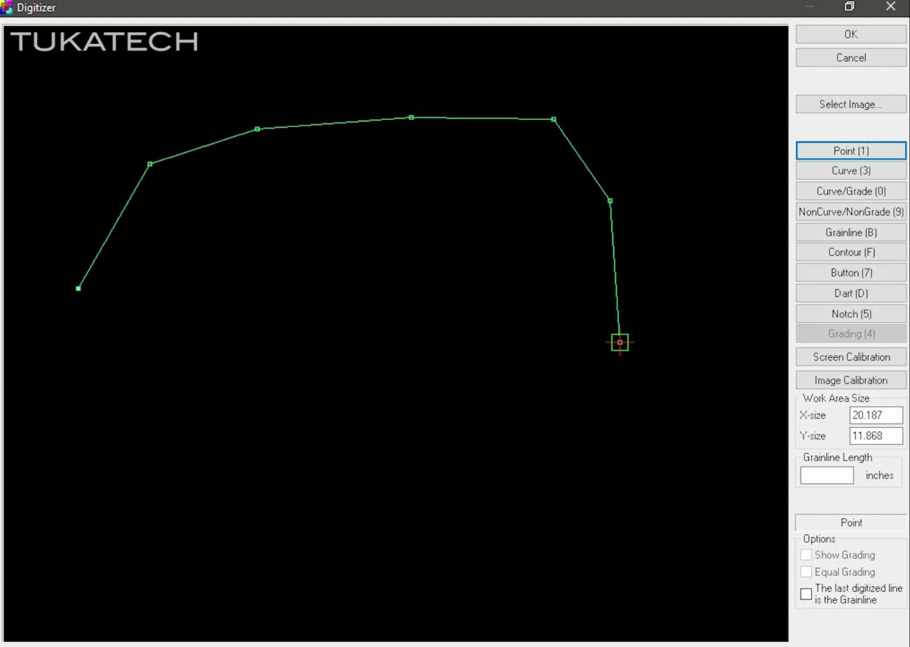
{"action": "left_click", "coordinate": [537, 418], "text": "shift"}
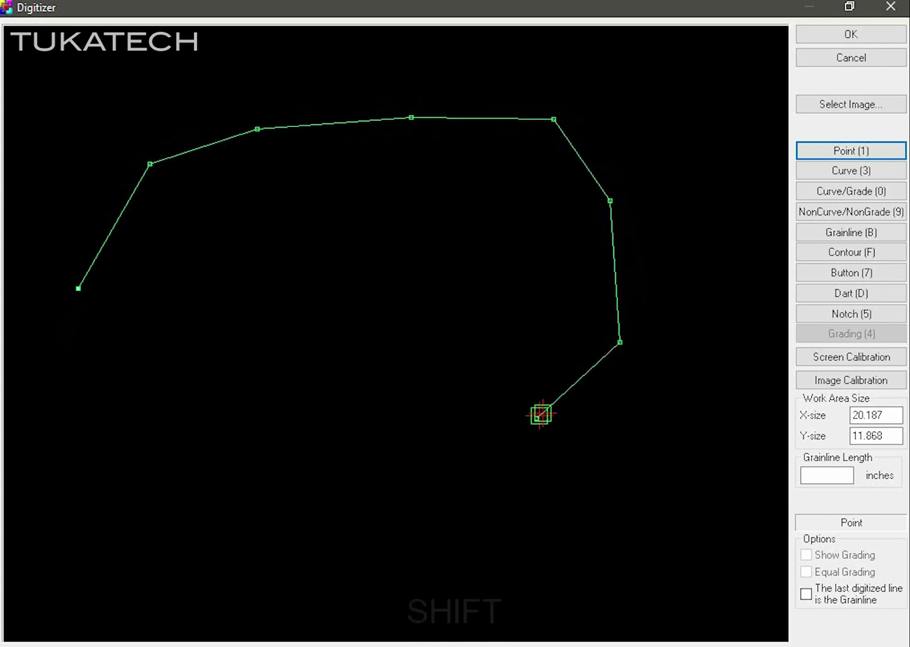
Step: Add a Non-Grade/Curve point to the outline's lower edge, left of the last corner point
{"action": "left_click", "coordinate": [837, 172], "text": "shift"}
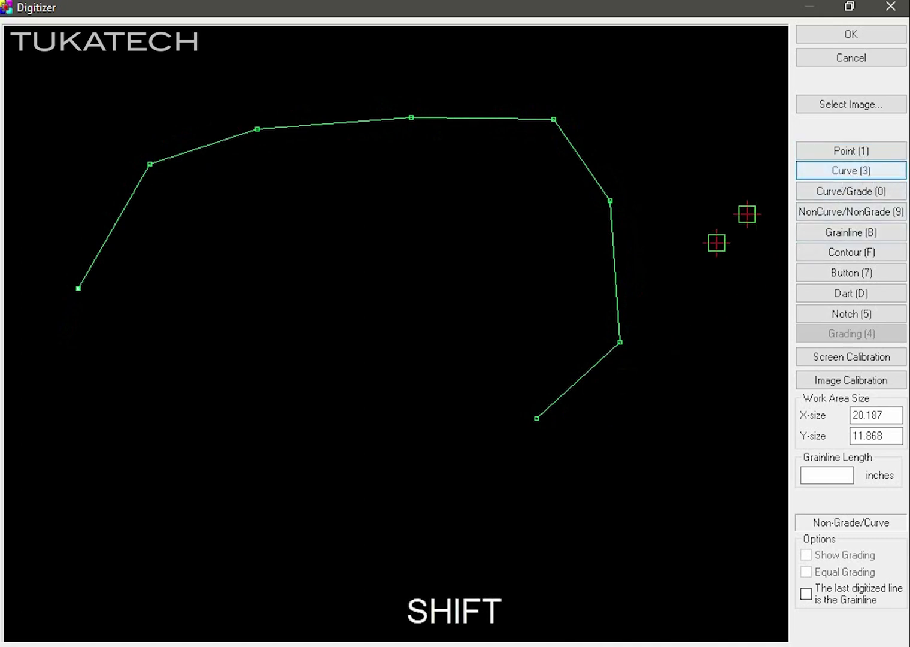
{"action": "left_click", "coordinate": [846, 153]}
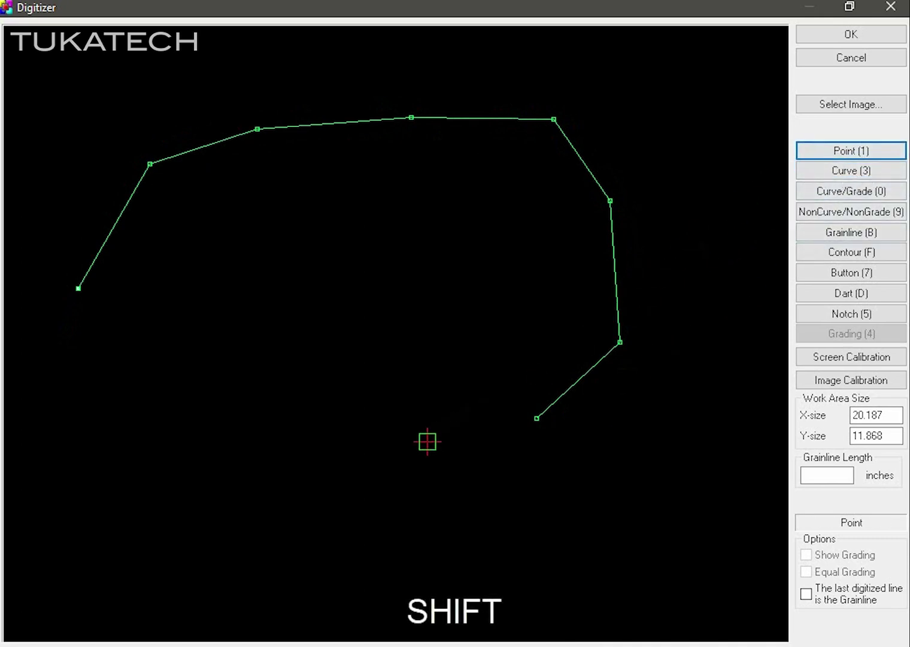
{"action": "left_click", "coordinate": [410, 425], "text": "shift"}
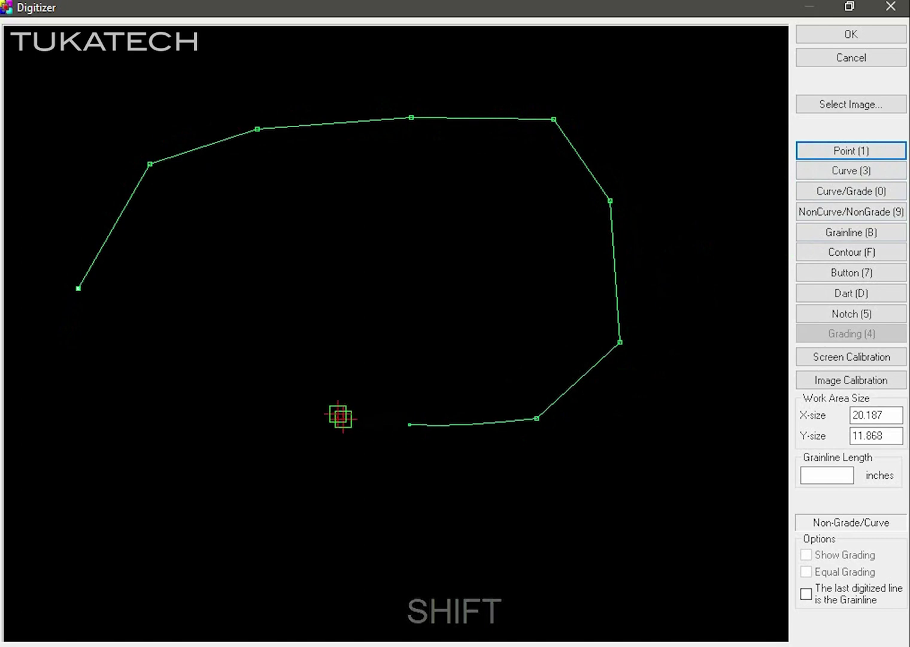
Step: Extend the outline inward with a winding run of curve points, including Grade/Curve points, and close it at the starting point
{"action": "key", "text": "ctrl"}
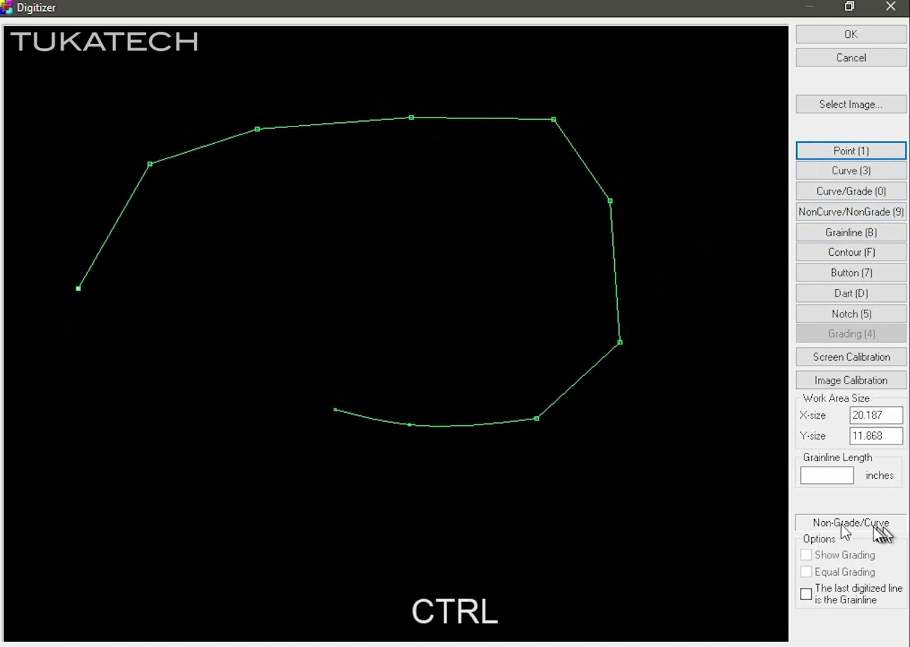
{"action": "left_click", "coordinate": [359, 327], "text": "ctrl"}
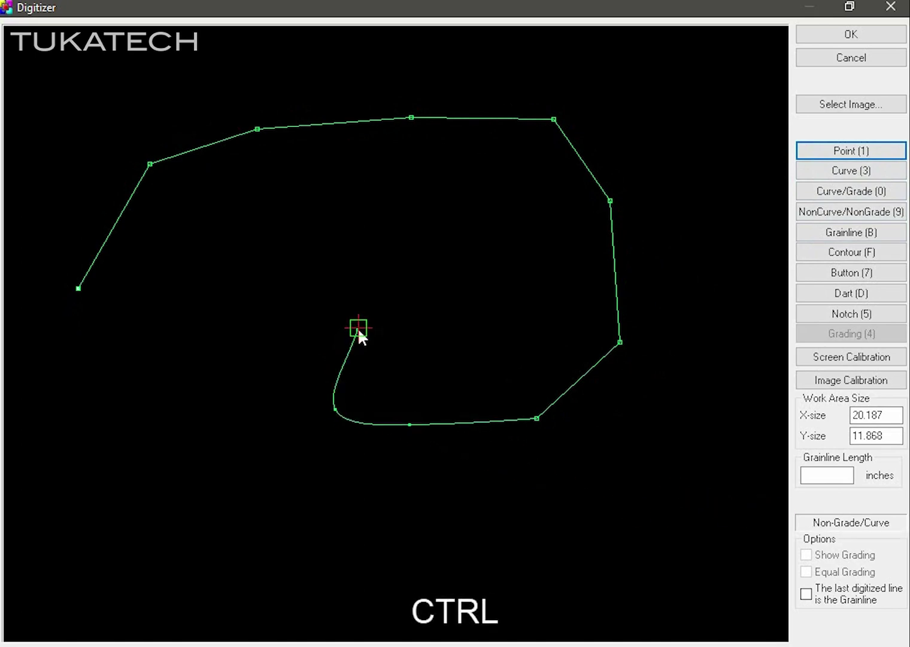
{"action": "left_click", "coordinate": [363, 273], "text": "ctrl"}
{"action": "left_click", "coordinate": [256, 268], "text": "ctrl"}
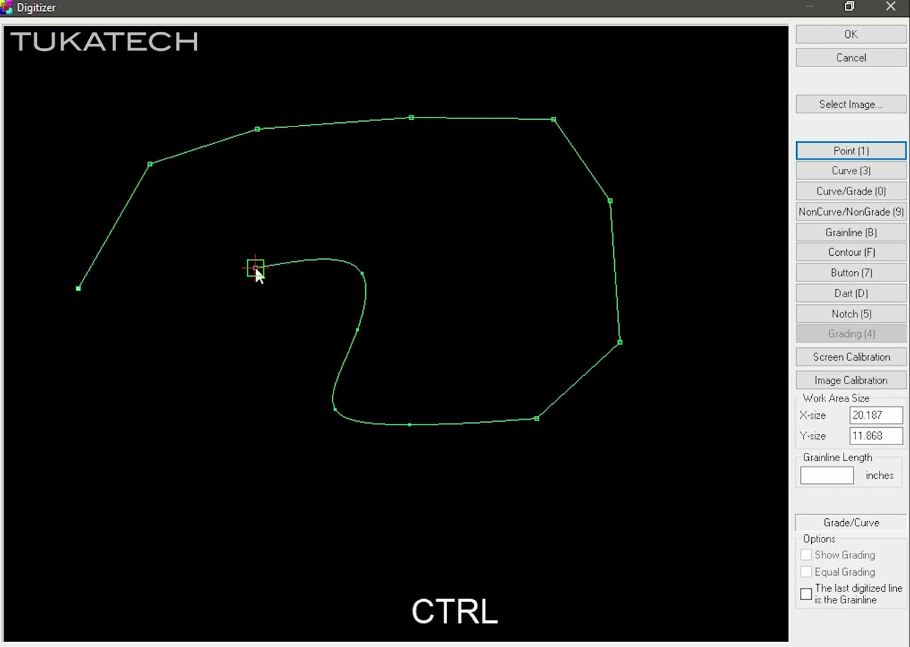
{"action": "left_click", "coordinate": [192, 335], "text": "ctrl"}
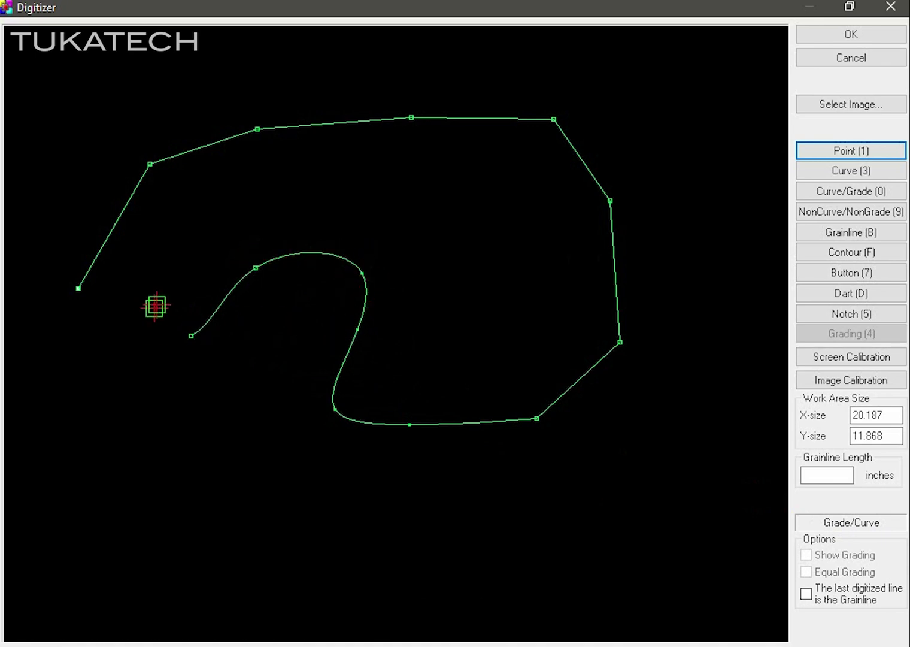
{"action": "left_click", "coordinate": [181, 262]}
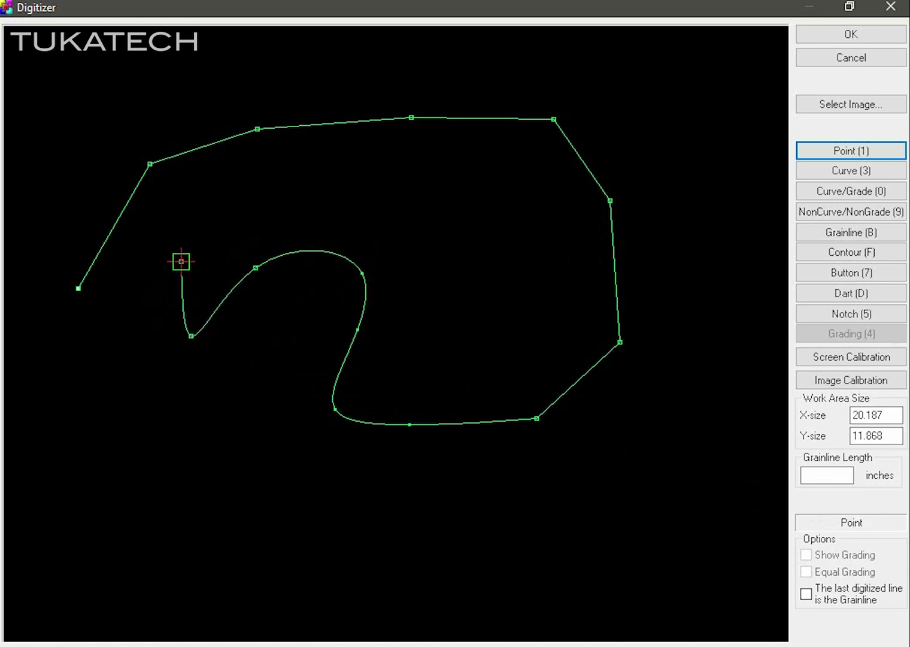
{"action": "right_click", "coordinate": [164, 463]}
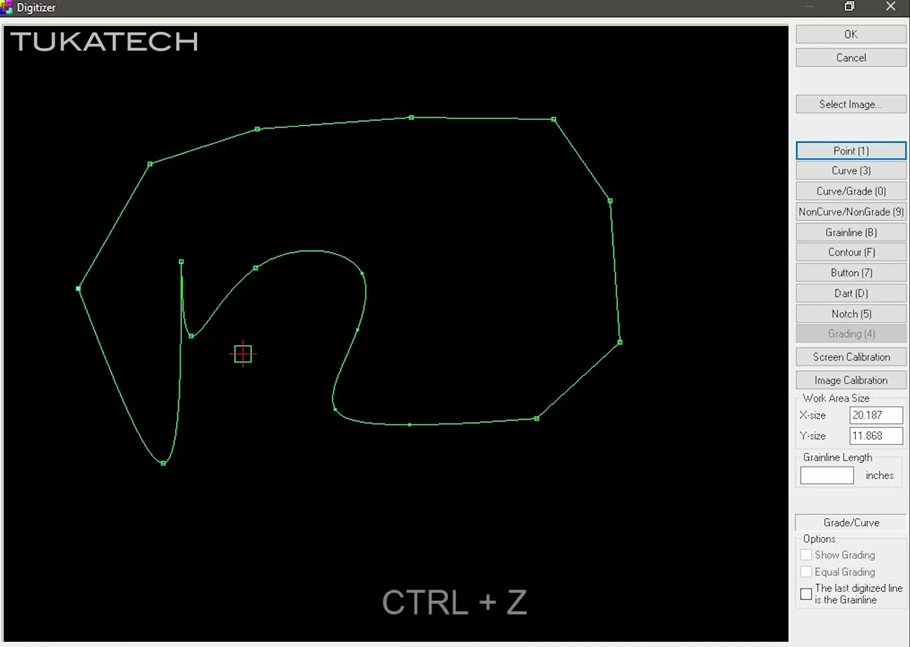
Step: Undo the outline's closing and its winding inner points, back to the start of the lower-edge curve
{"action": "key", "text": "ctrl+z"}
{"action": "key", "text": "ctrl+z"}
{"action": "key", "text": "ctrl+z"}
{"action": "key", "text": "ctrl+z"}
{"action": "key", "text": "ctrl+z"}
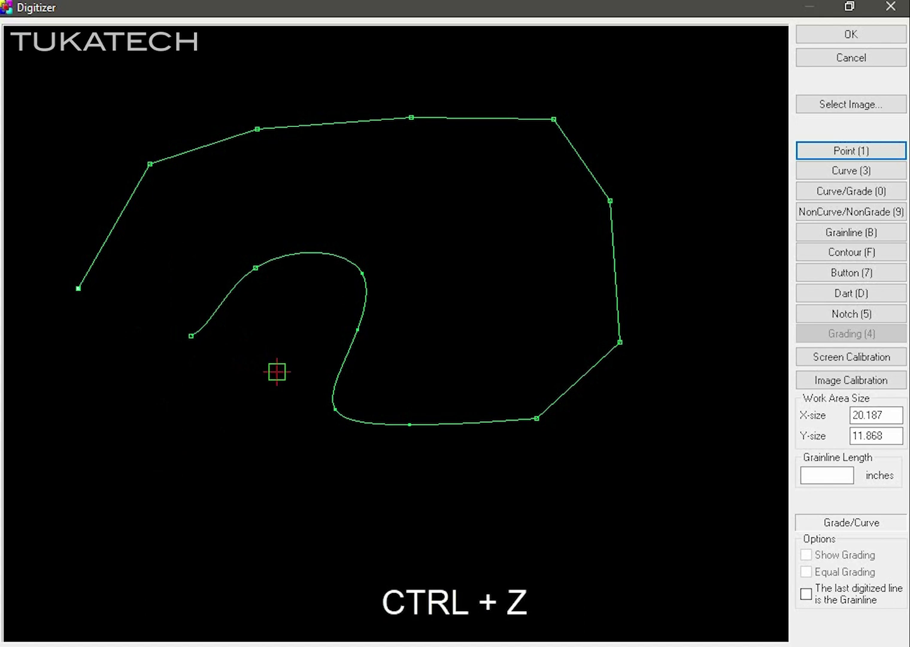
{"action": "key", "text": "ctrl+z"}
{"action": "key", "text": "ctrl+z"}
{"action": "key", "text": "ctrl+z"}
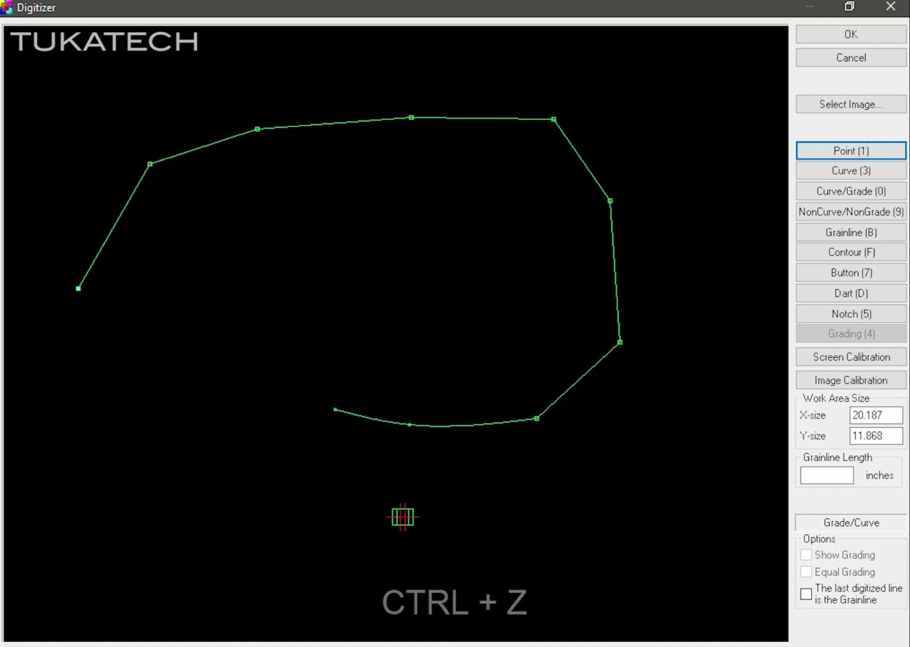
Step: Finish the outline with two corner points at the lower left and close it at the starting point
{"action": "left_click", "coordinate": [250, 487]}
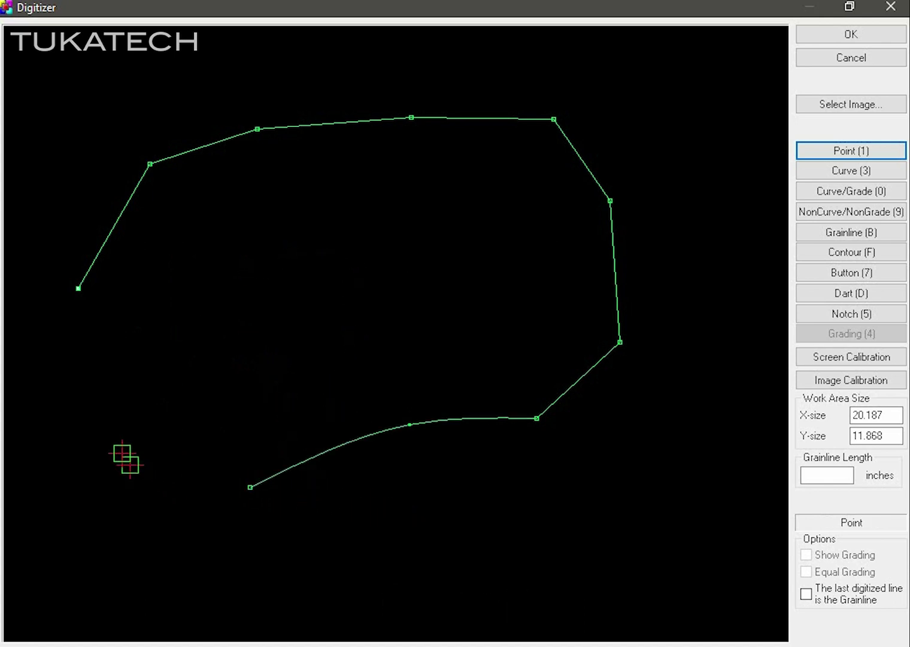
{"action": "left_click", "coordinate": [115, 445]}
{"action": "right_click", "coordinate": [89, 407]}
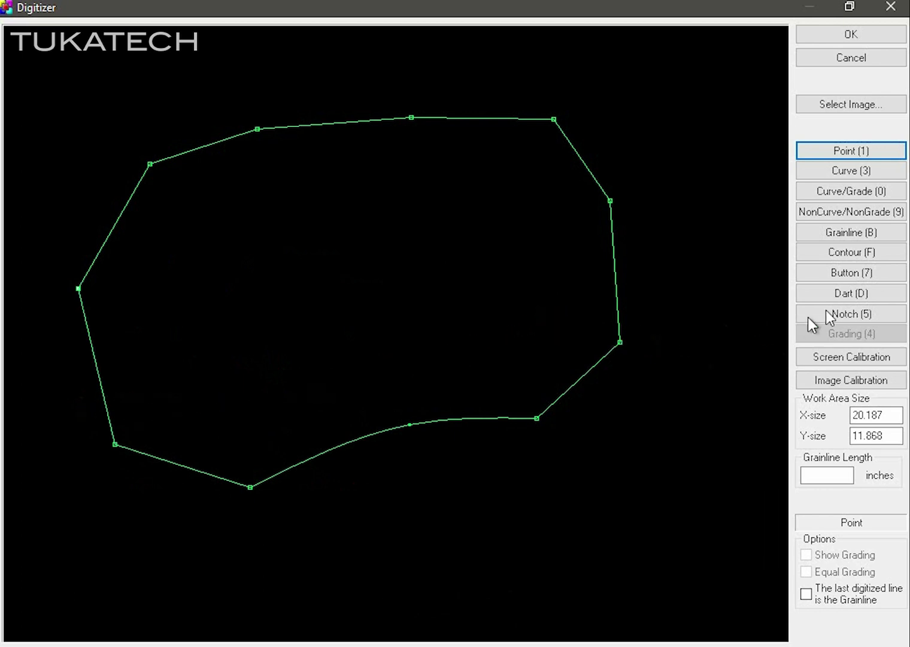
{"action": "left_click", "coordinate": [889, 274]}
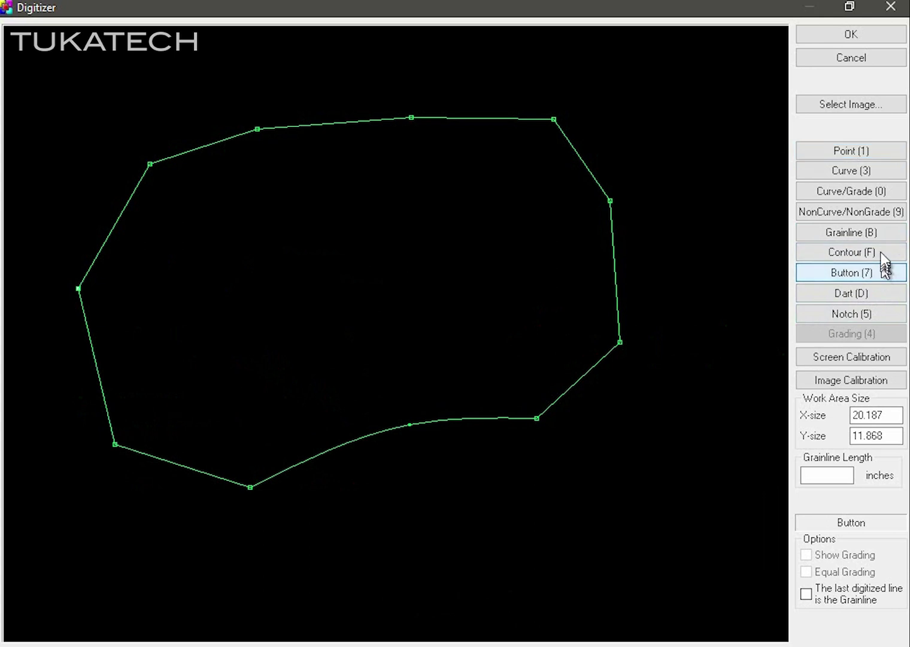
{"action": "left_click", "coordinate": [879, 294]}
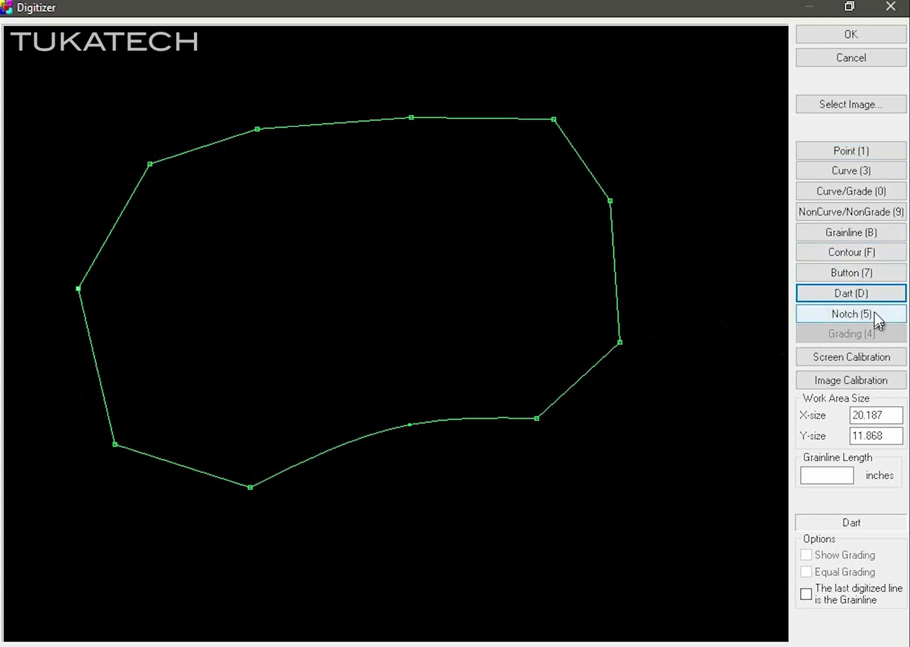
{"action": "left_click", "coordinate": [881, 236]}
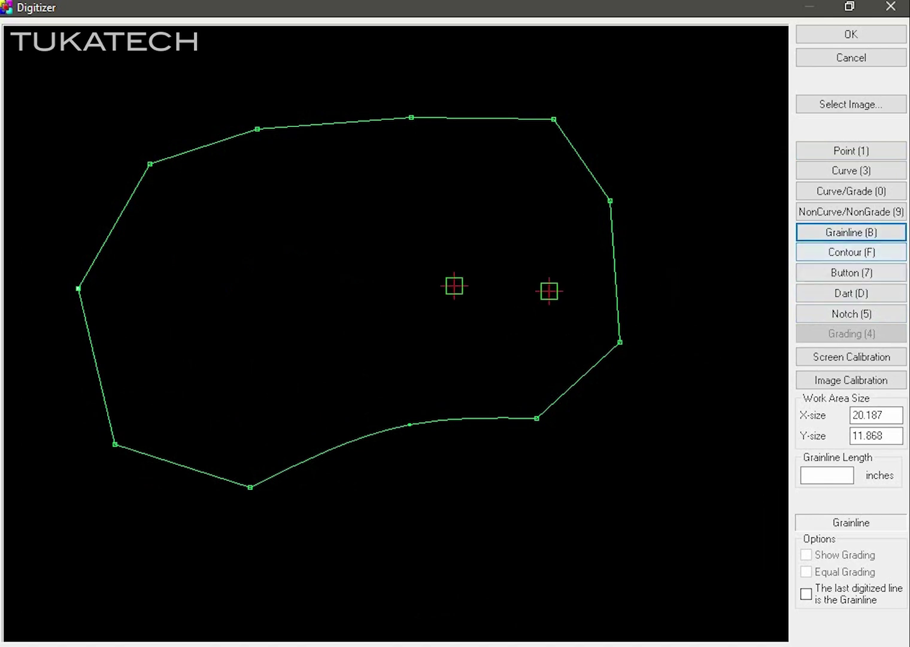
Step: Digitize a straight two-point internal contour slanting across the upper middle of the closed outline
{"action": "left_click", "coordinate": [883, 259]}
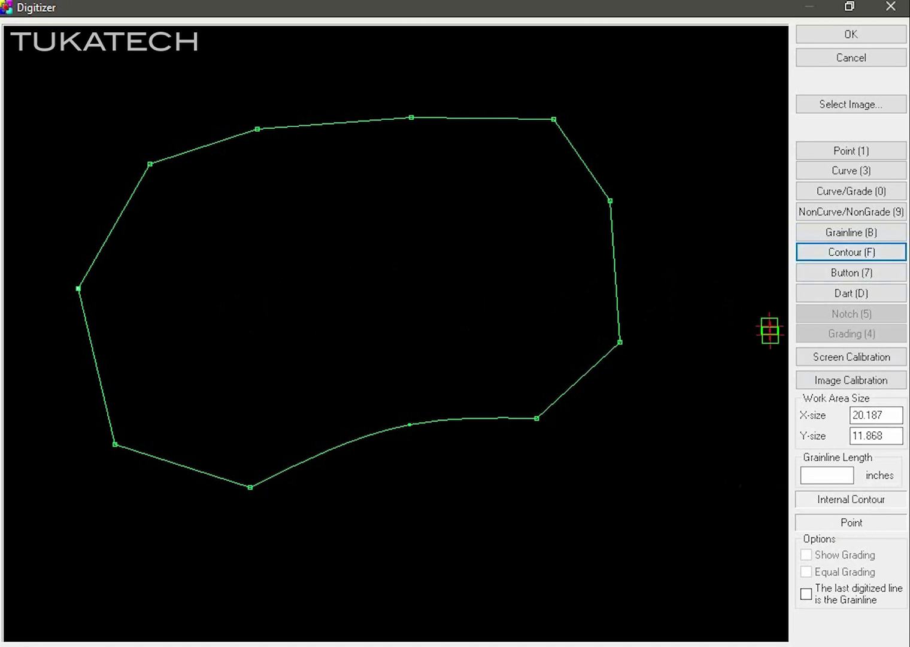
{"action": "left_click", "coordinate": [181, 301]}
{"action": "left_click", "coordinate": [451, 225]}
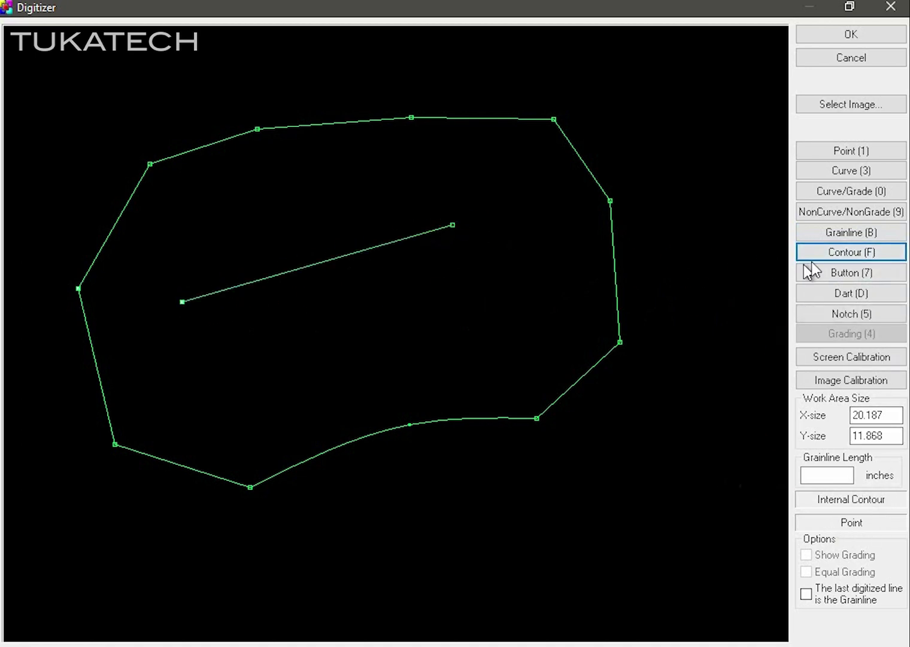
{"action": "left_click", "coordinate": [860, 257]}
Step: Digitize a closed triangular internal contour with three corner points below the slanted internal line
{"action": "left_click", "coordinate": [868, 254]}
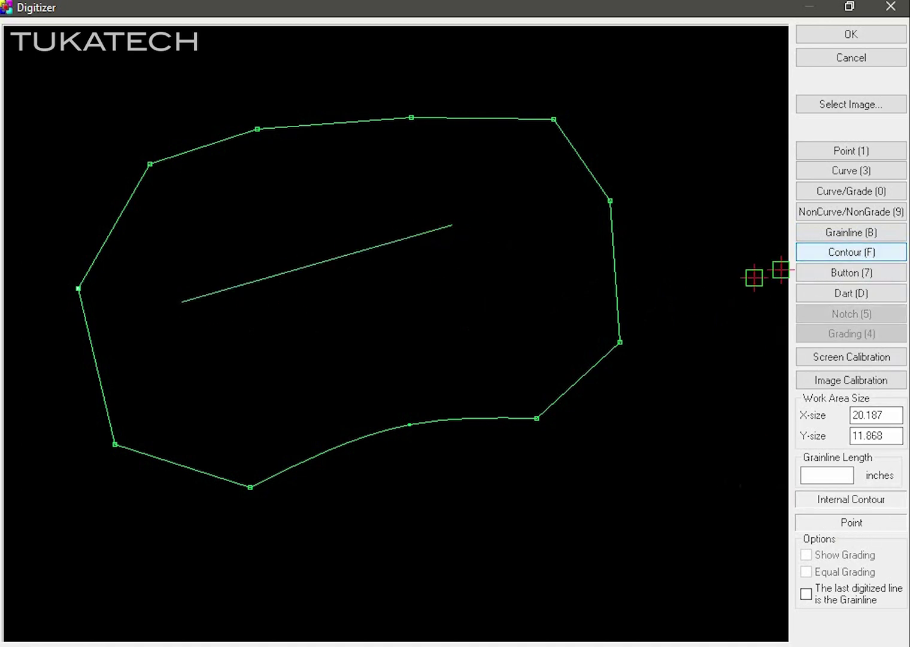
{"action": "left_click", "coordinate": [218, 395]}
{"action": "left_click", "coordinate": [452, 322]}
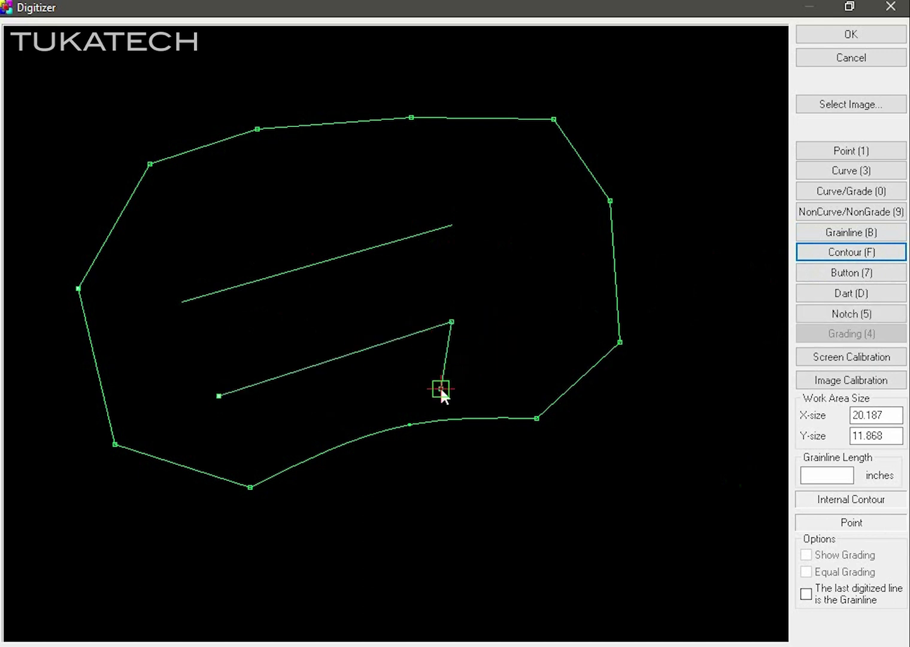
{"action": "left_click", "coordinate": [866, 254]}
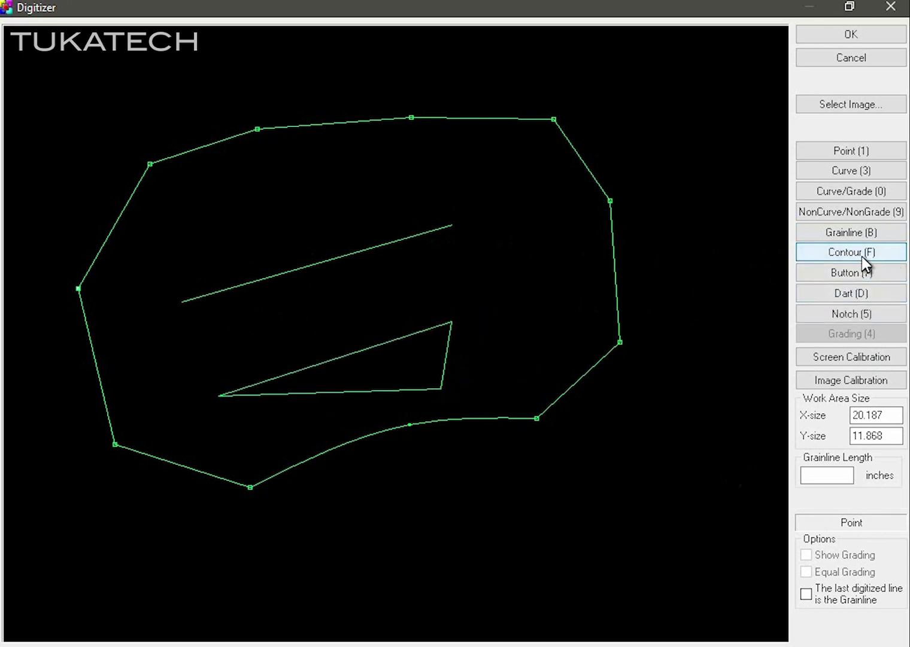
Step: Digitize a straight two-point internal contour sloping down beside the outline's right edge, and finish it
{"action": "left_click", "coordinate": [861, 256]}
{"action": "left_click", "coordinate": [562, 314]}
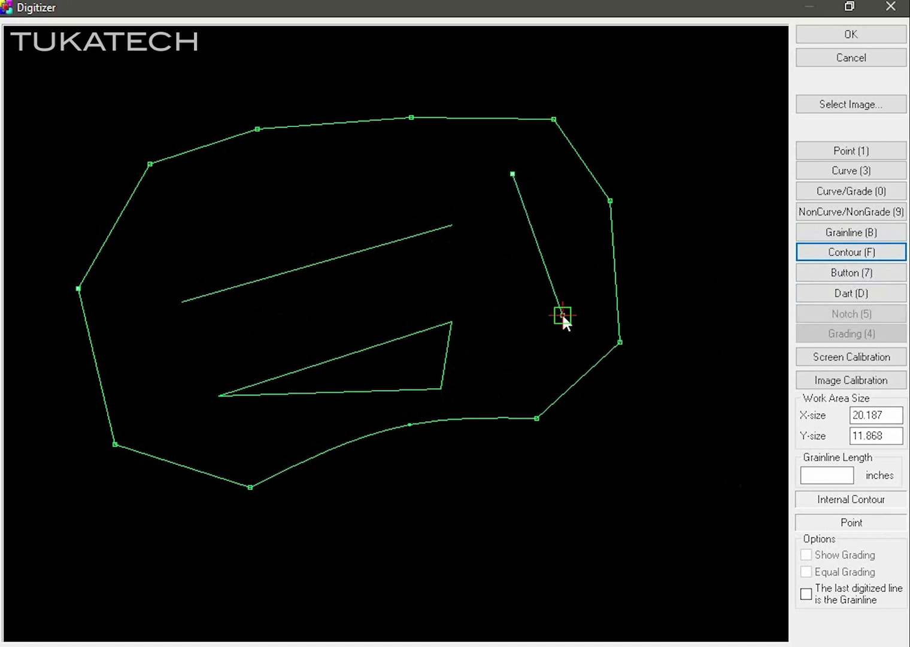
{"action": "left_click", "coordinate": [835, 255]}
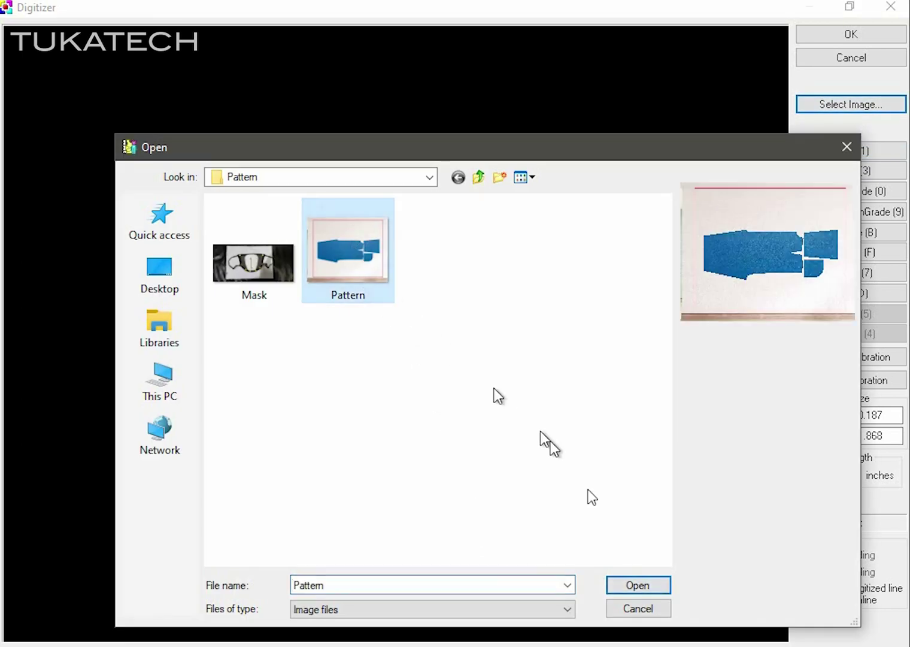
Step: Load the image Pattern and calibrate it on the four corners of the red frame, starting at the lower-left corner
{"action": "left_click", "coordinate": [637, 584]}
{"action": "left_click", "coordinate": [851, 379]}
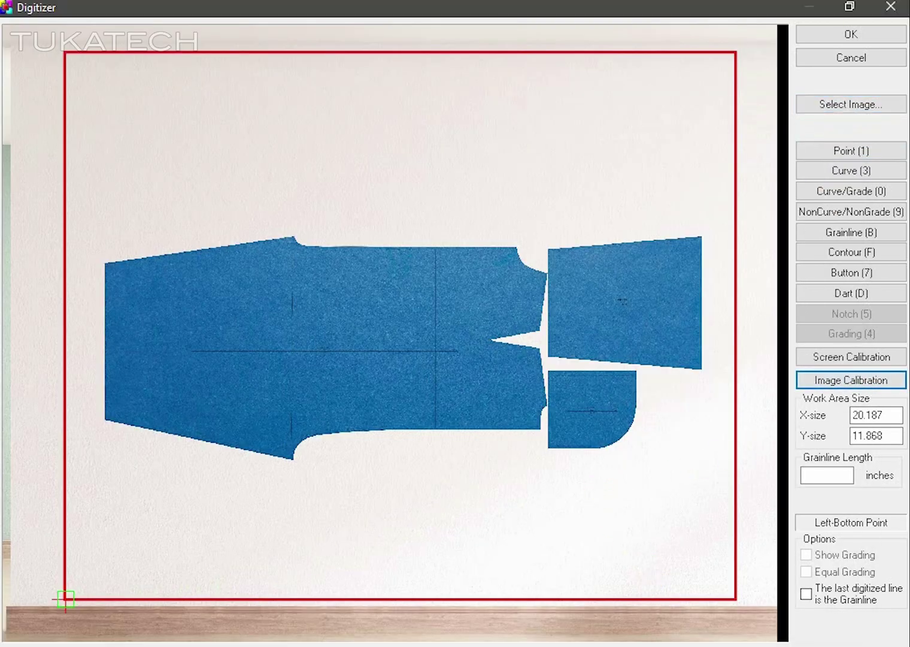
{"action": "left_click", "coordinate": [65, 598]}
{"action": "left_click", "coordinate": [65, 53]}
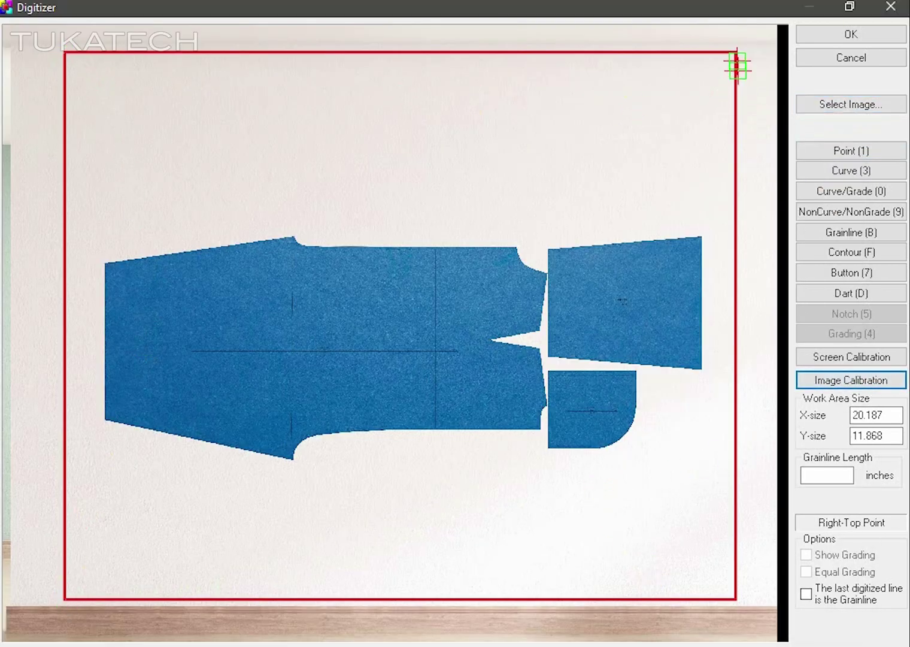
{"action": "left_click", "coordinate": [735, 55]}
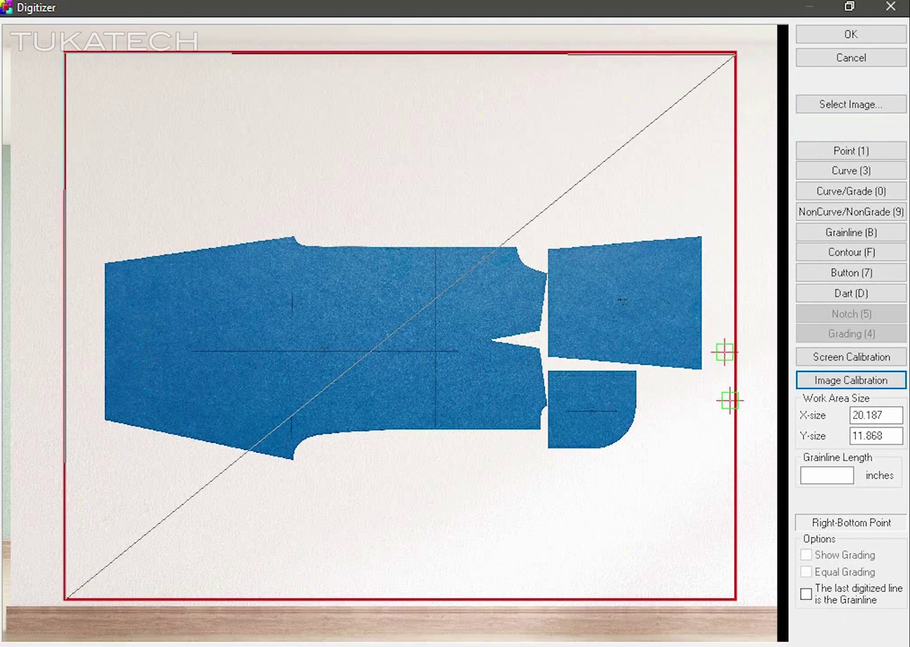
{"action": "left_click", "coordinate": [735, 598]}
Step: Set the work area size to 50 in X and 45 in Y
{"action": "left_click_drag", "start_coordinate": [891, 413], "coordinate": [813, 418]}
{"action": "type", "text": "50"}
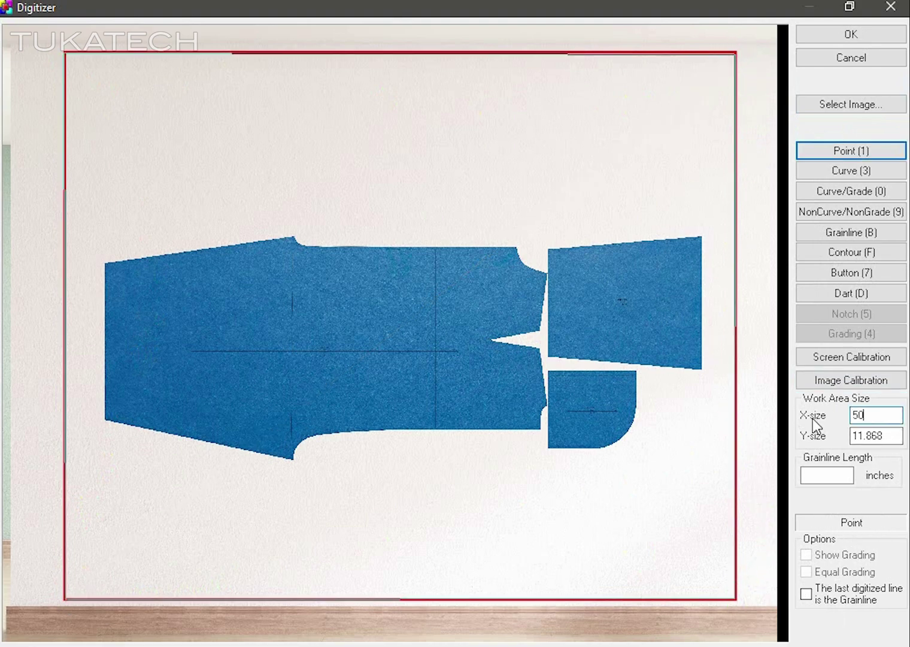
{"action": "key", "text": "Tab"}
{"action": "type", "text": "45"}
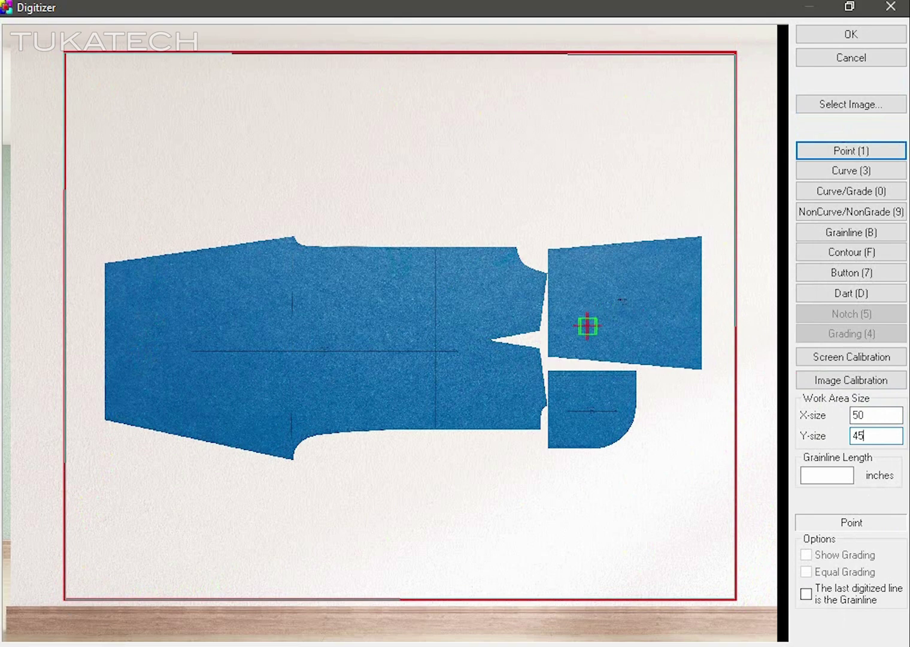
Step: Digitize the upper-right blue piece with four corner points, enable treating the last digitized line as the grainline, and close the outline
{"action": "scroll", "coordinate": [623, 306], "scroll_direction": "up", "scroll_amount": 1}
{"action": "scroll", "coordinate": [530, 282], "scroll_direction": "up", "scroll_amount": 1}
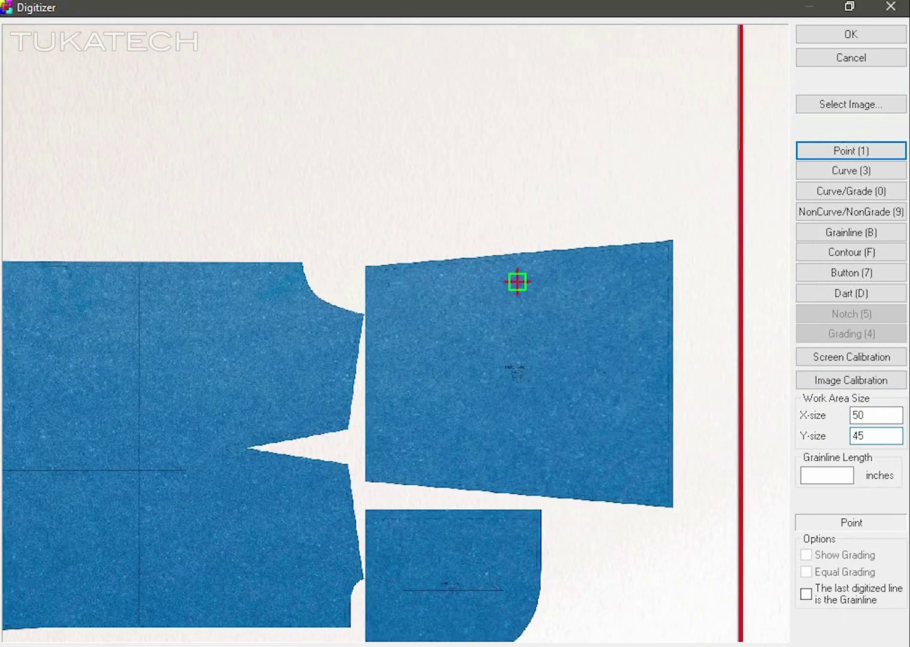
{"action": "scroll", "coordinate": [474, 306], "scroll_direction": "up", "scroll_amount": 1}
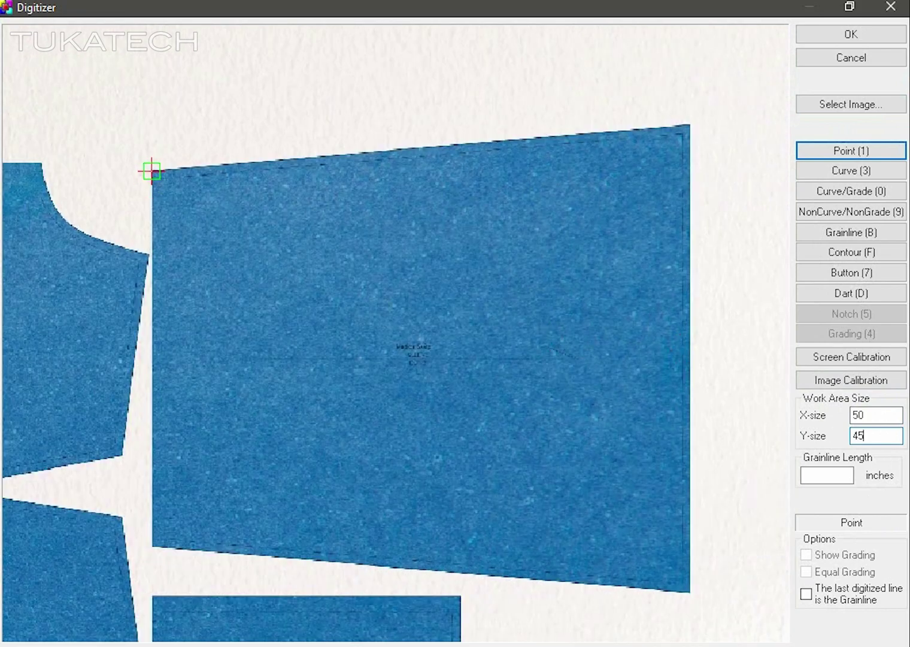
{"action": "left_click", "coordinate": [151, 170]}
{"action": "left_click", "coordinate": [689, 124]}
{"action": "left_click", "coordinate": [690, 594]}
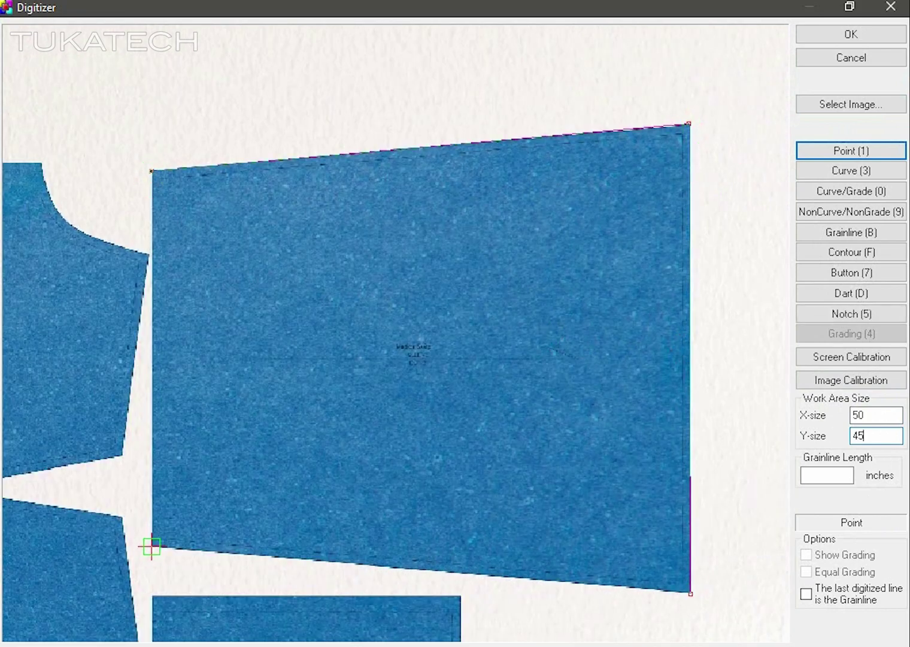
{"action": "left_click", "coordinate": [151, 546]}
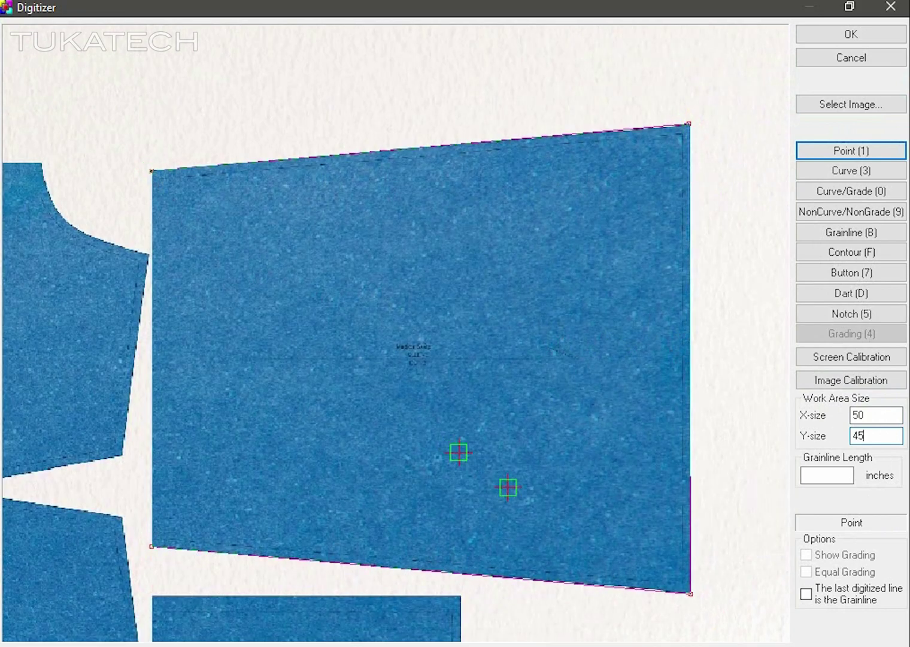
{"action": "left_click", "coordinate": [810, 597]}
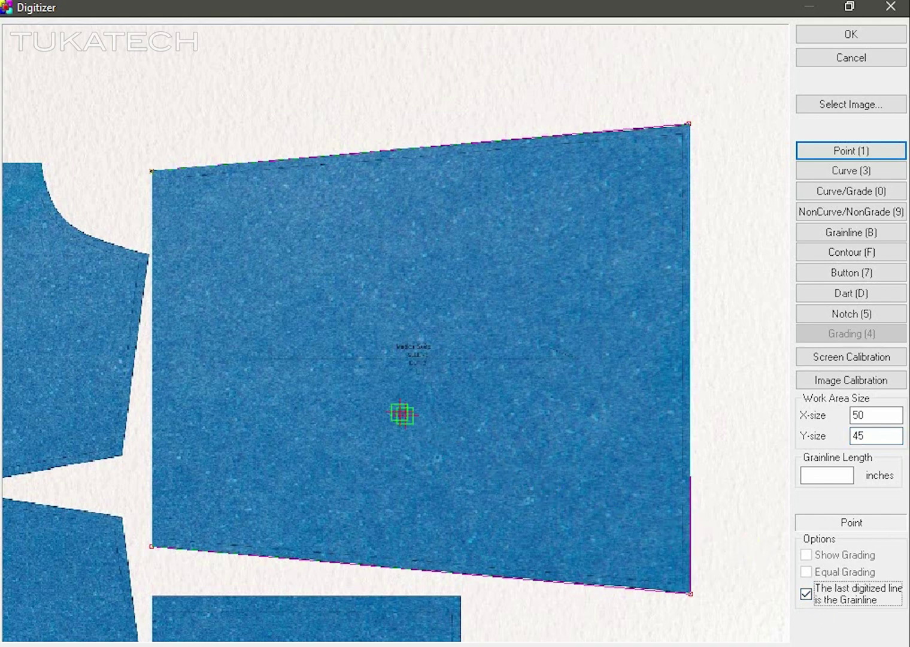
{"action": "key", "text": "f"}
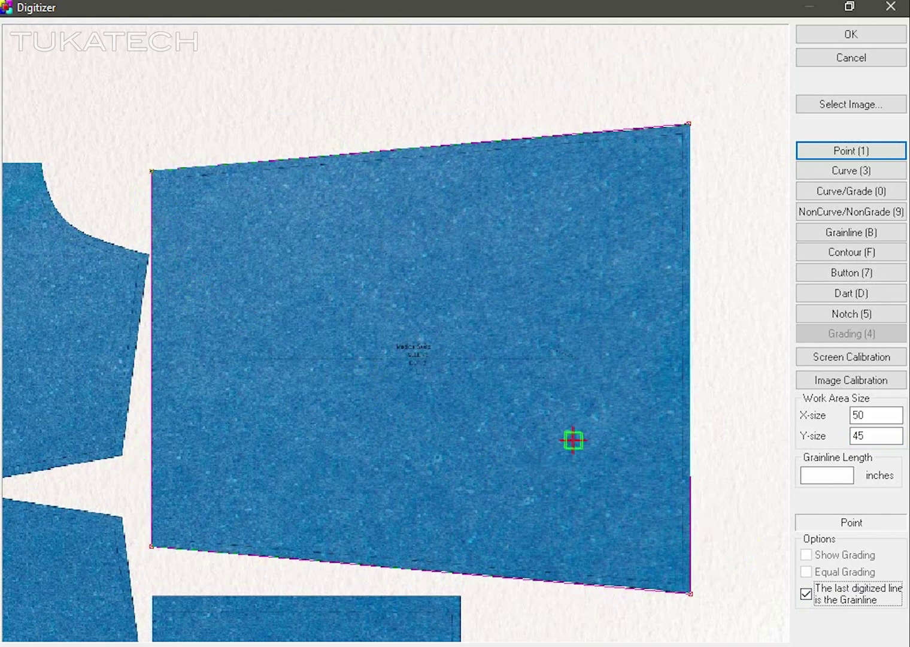
Step: Digitize the grainline along the line through the middle of the blue piece and accept the digitized piece into the design
{"action": "left_click", "coordinate": [867, 234]}
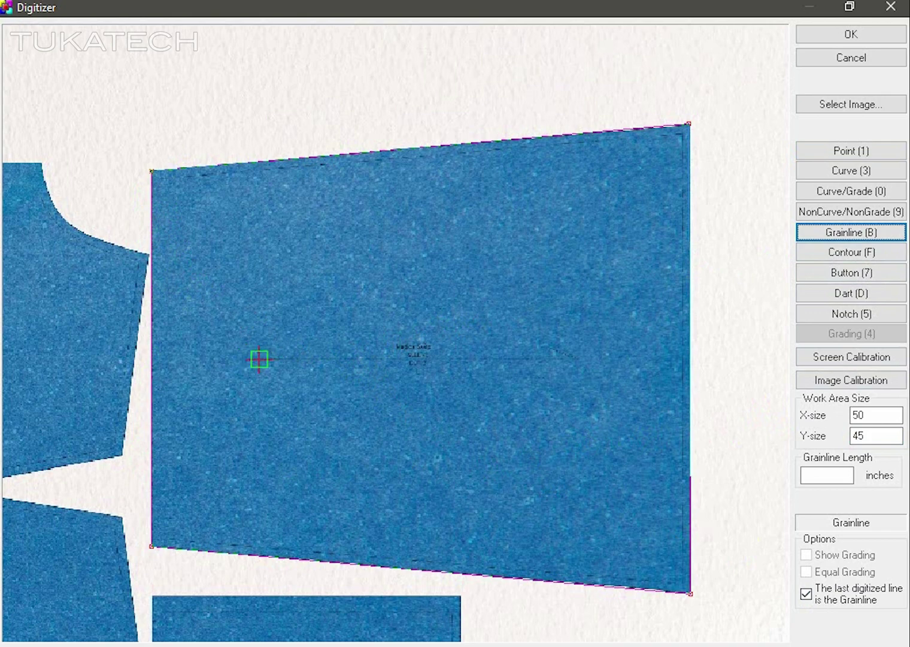
{"action": "left_click", "coordinate": [259, 359]}
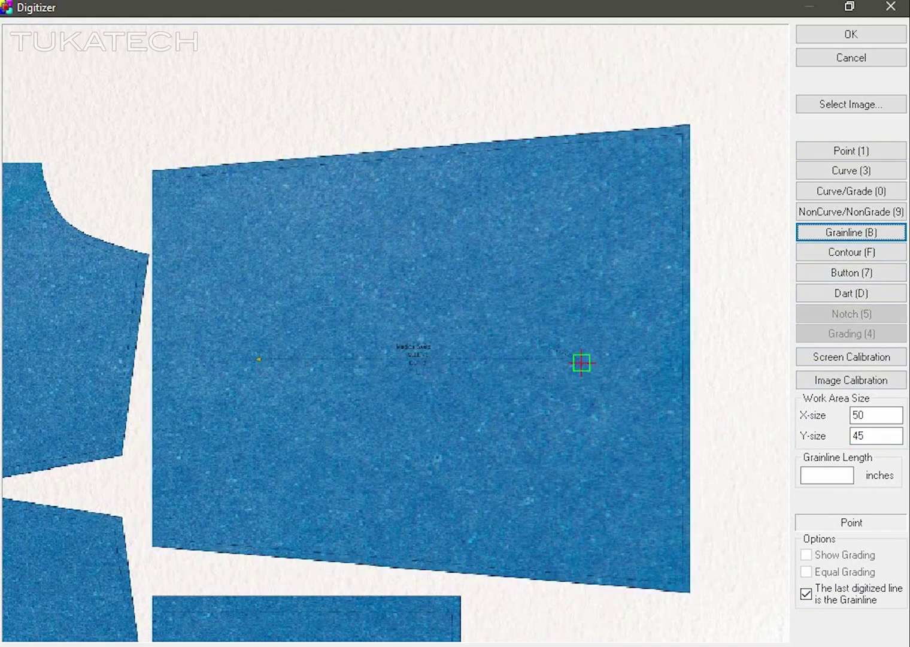
{"action": "left_click", "coordinate": [577, 359]}
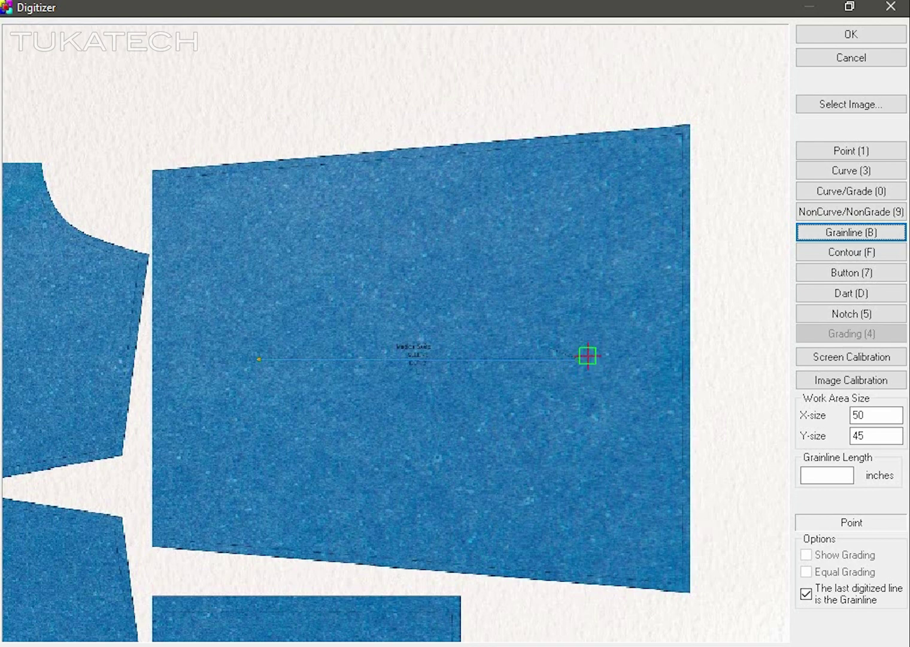
{"action": "left_click", "coordinate": [851, 36]}
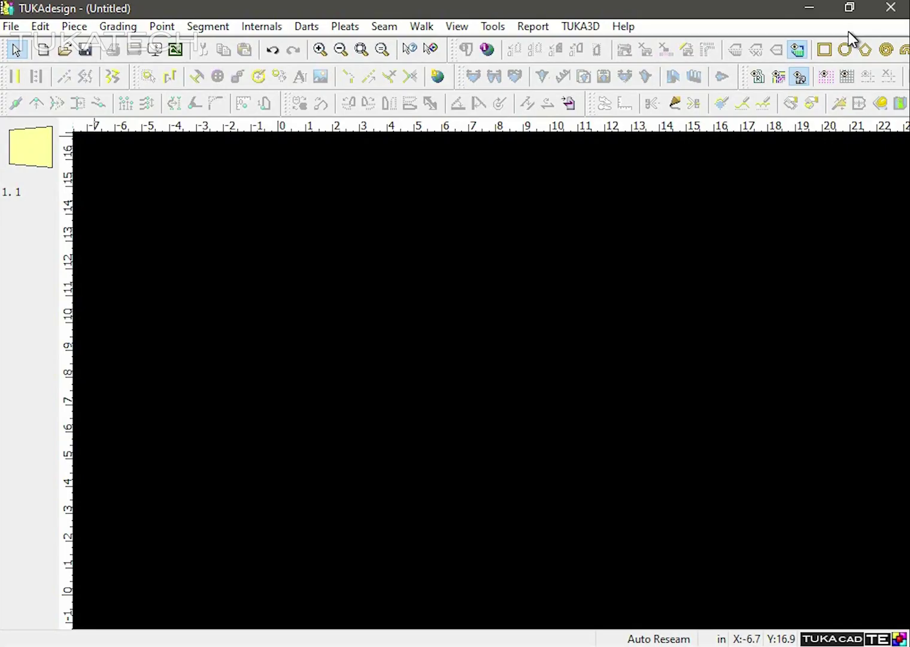